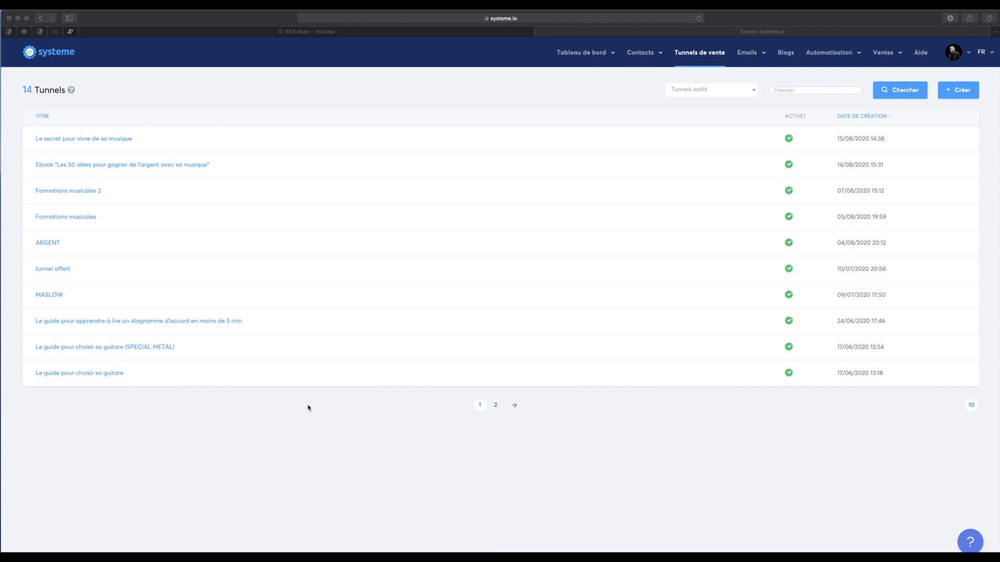
Open the sales funnel Ebook "Comment écrire une chanson" from the second page of the funnel list.
{"action": "left_click", "coordinate": [496, 405]}
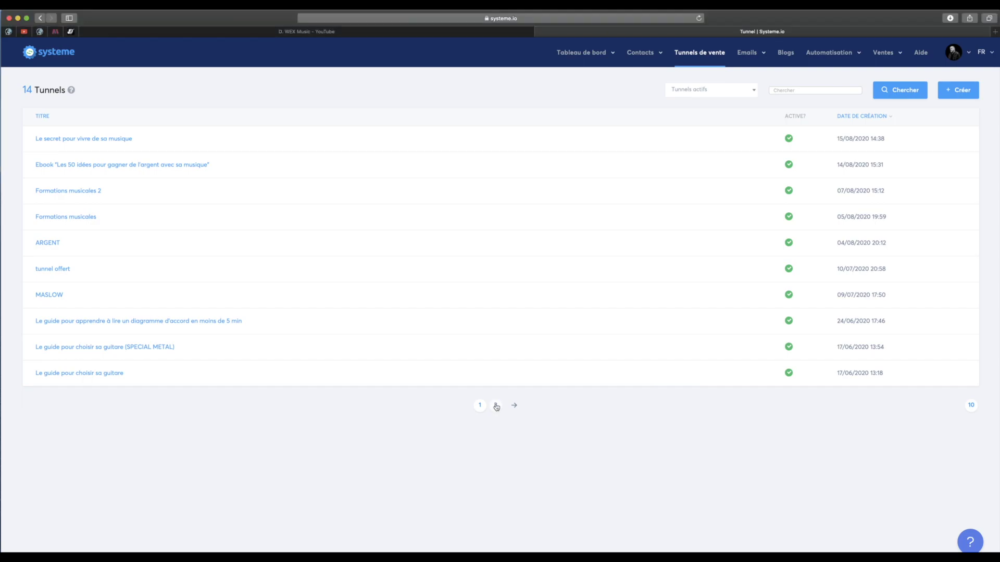
{"action": "left_click", "coordinate": [496, 406]}
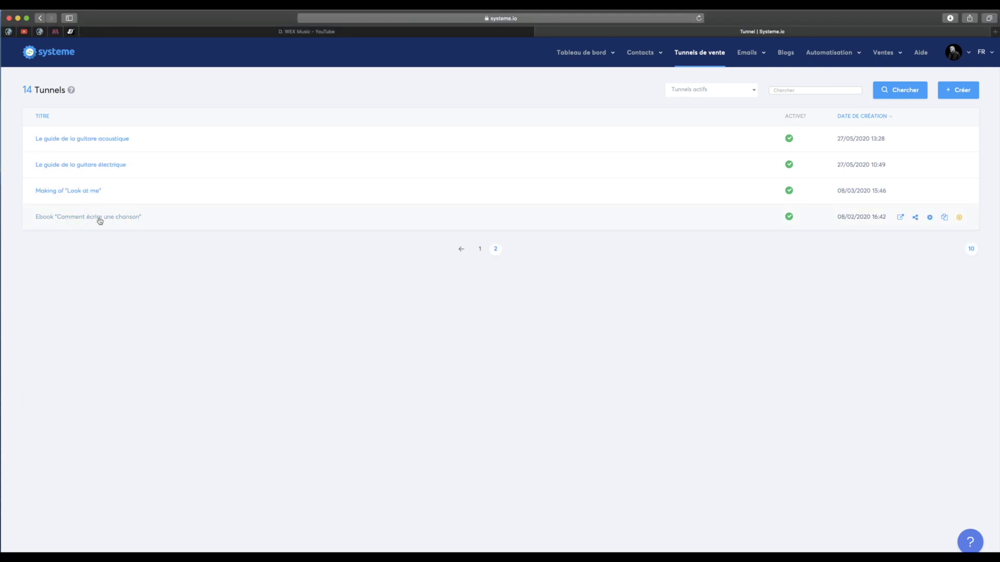
{"action": "left_click", "coordinate": [72, 218]}
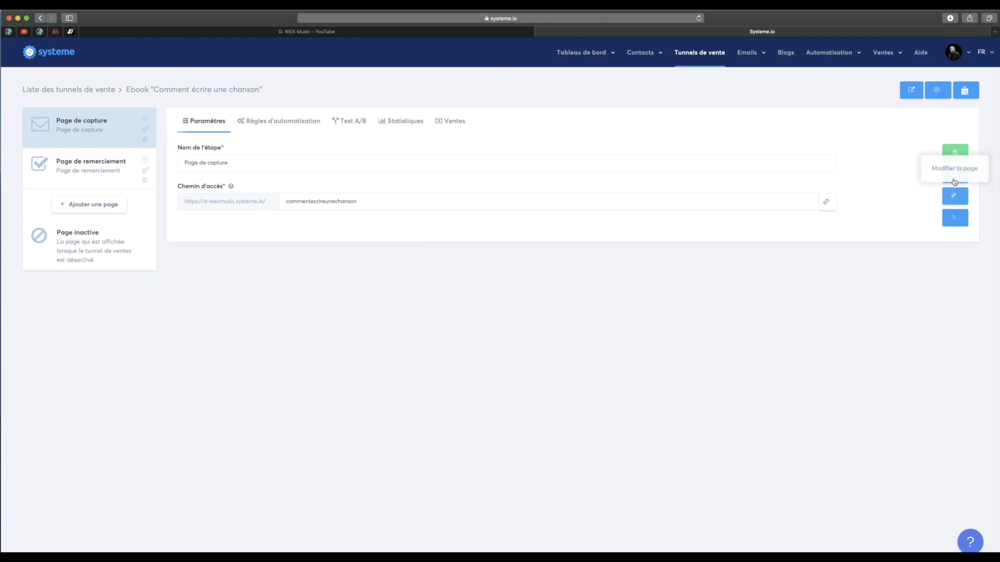
Preview the capture page, try submitting its ebook popup form with empty first name and email fields, and close the preview.
{"action": "left_click", "coordinate": [956, 179]}
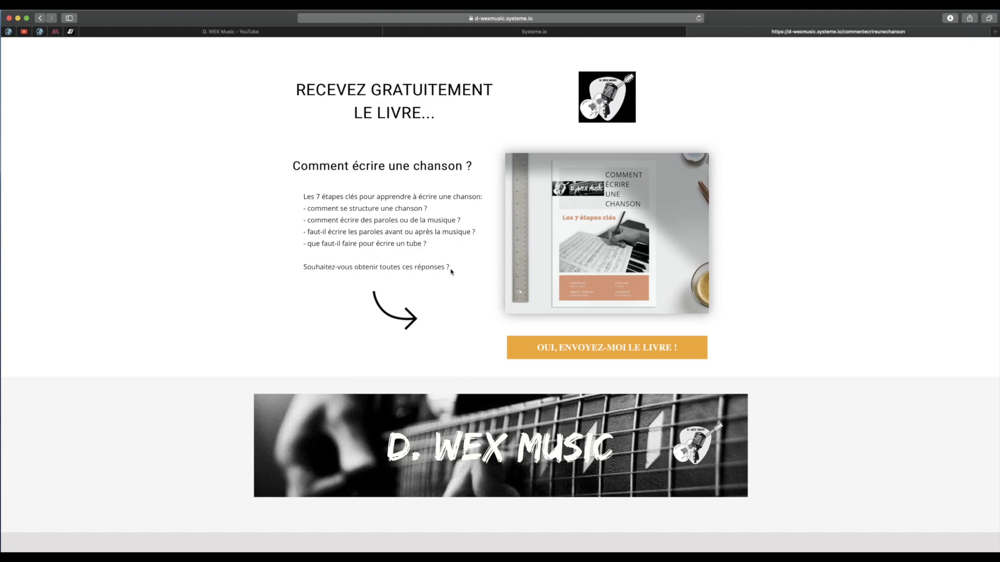
{"action": "left_click", "coordinate": [618, 355]}
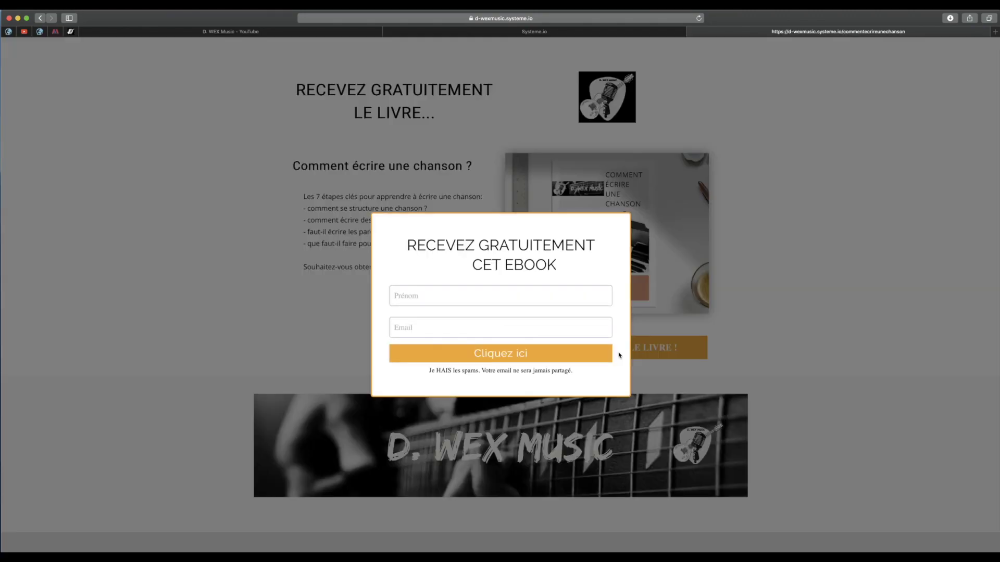
{"action": "left_click", "coordinate": [437, 295]}
{"action": "left_click", "coordinate": [431, 329]}
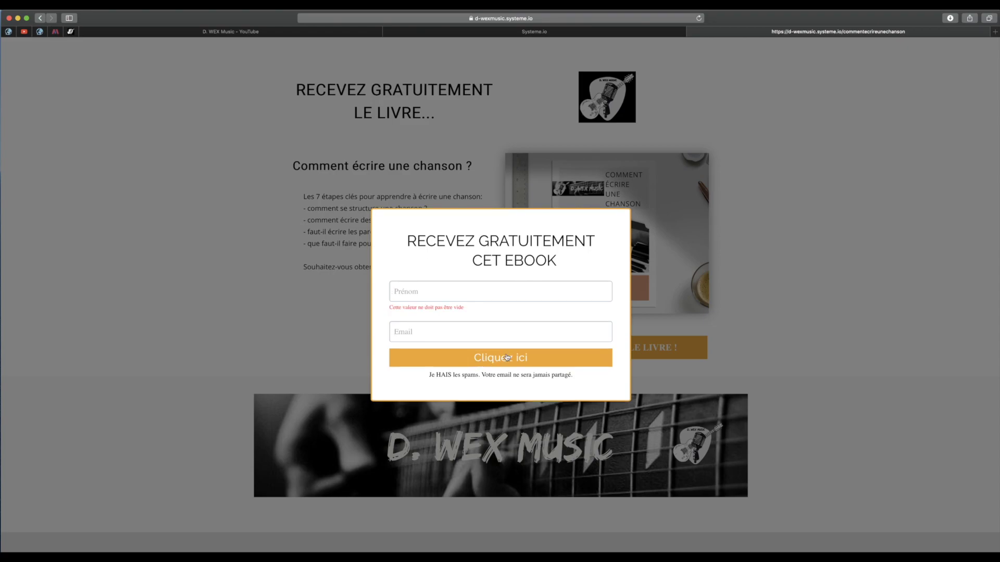
{"action": "left_click", "coordinate": [506, 358]}
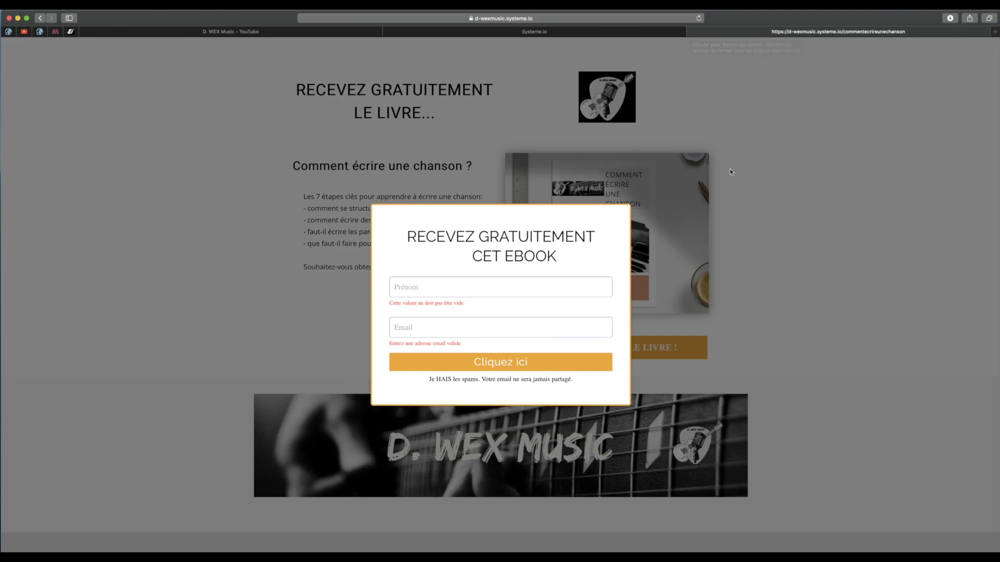
{"action": "left_click", "coordinate": [692, 32]}
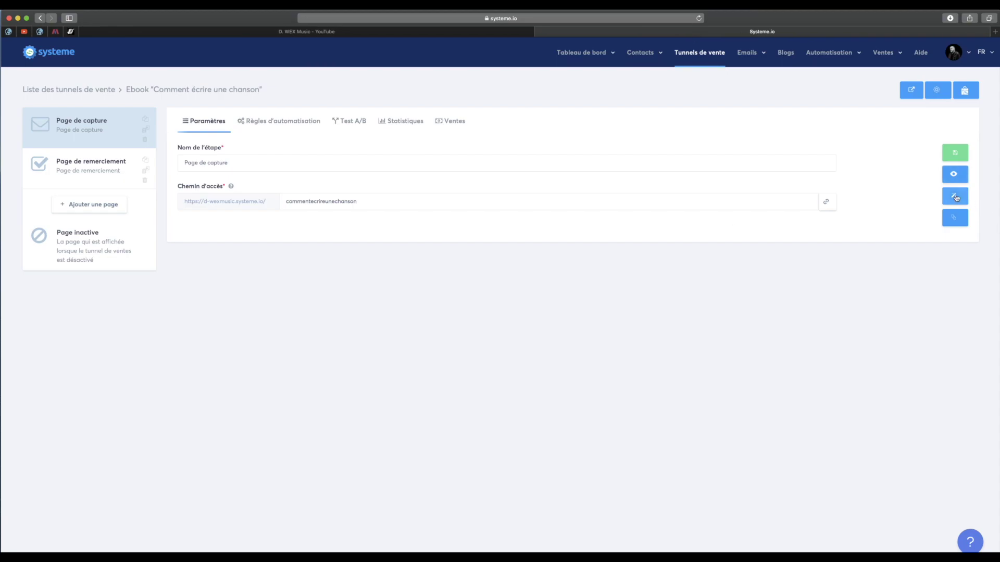
Open the capture page for editing and replace the main heading with "RECEVEZ VOTRE LIVRE OFFERT...".
{"action": "left_click", "coordinate": [953, 196]}
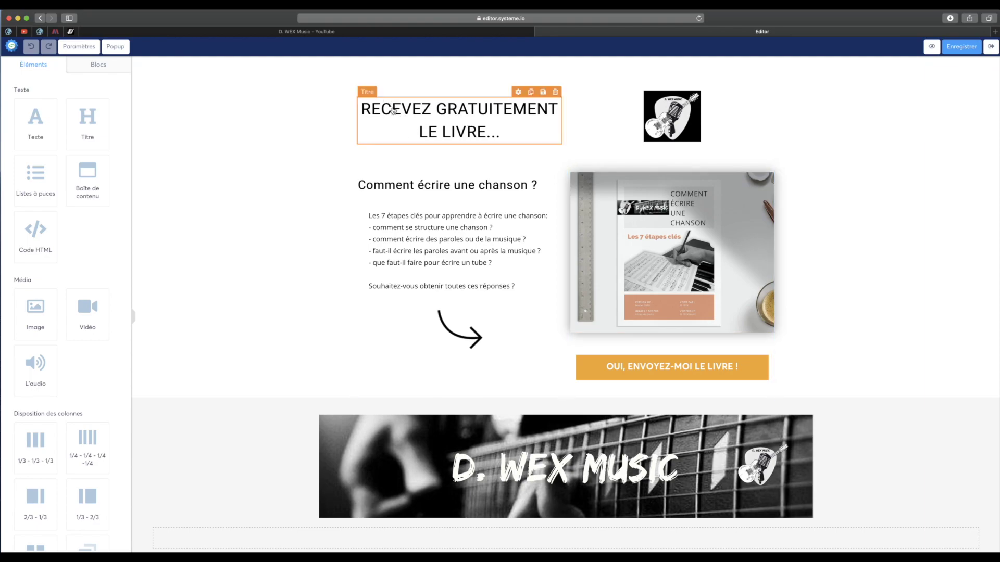
{"action": "left_click", "coordinate": [481, 121]}
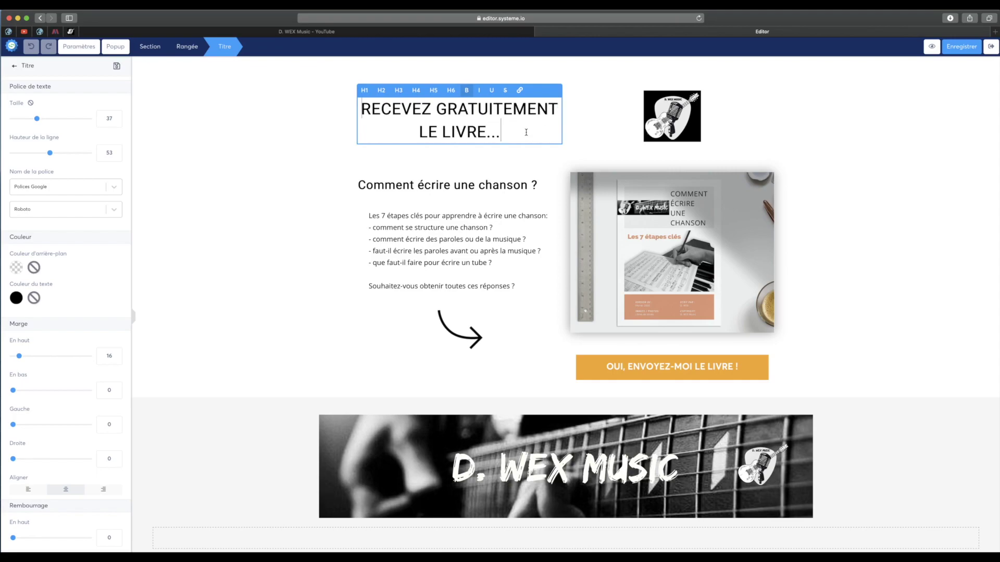
{"action": "left_click_drag", "start_coordinate": [526, 132], "coordinate": [347, 108]}
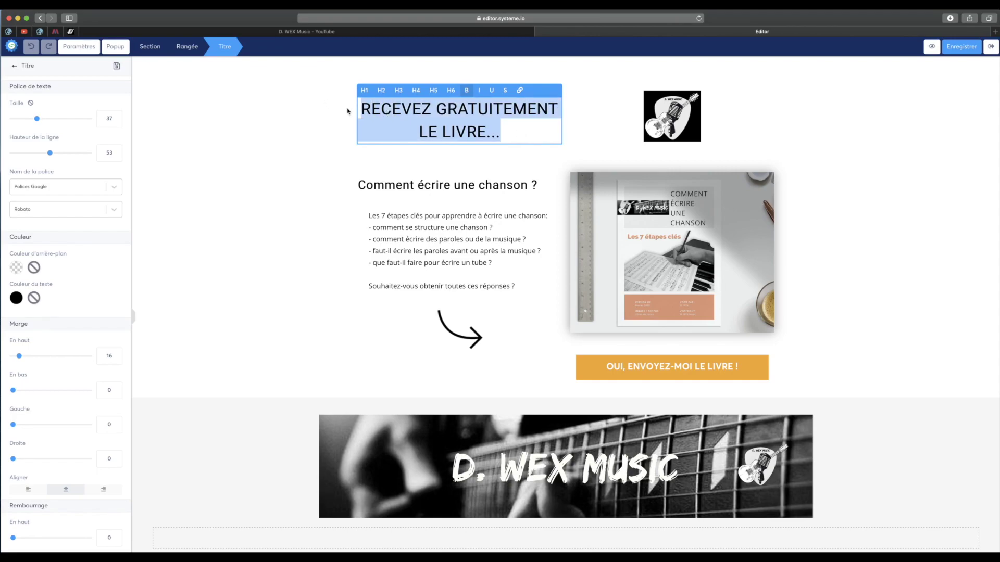
{"action": "type", "text": "RECEVEZ VOTR"}
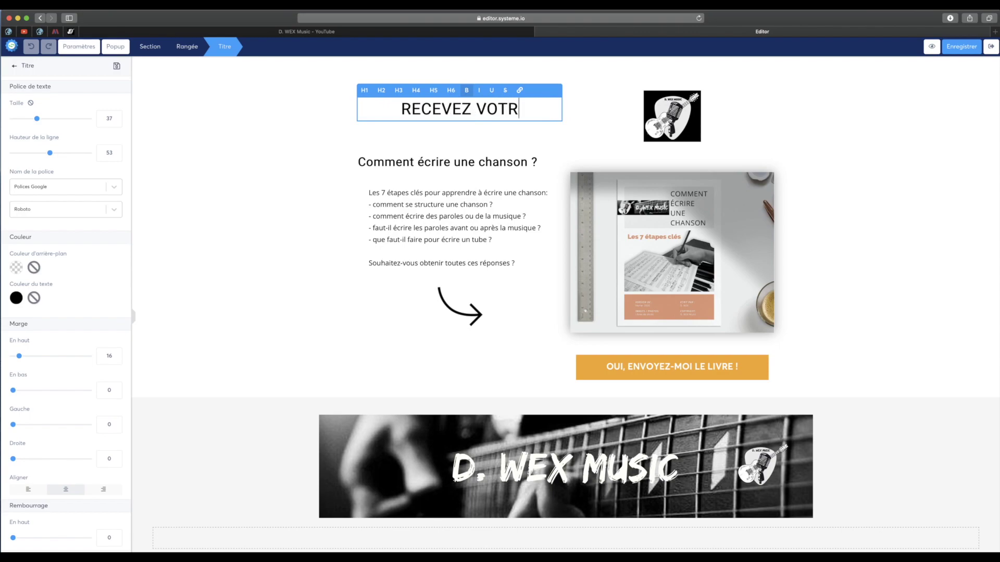
{"action": "type", "text": "E LIVRE OFFE"}
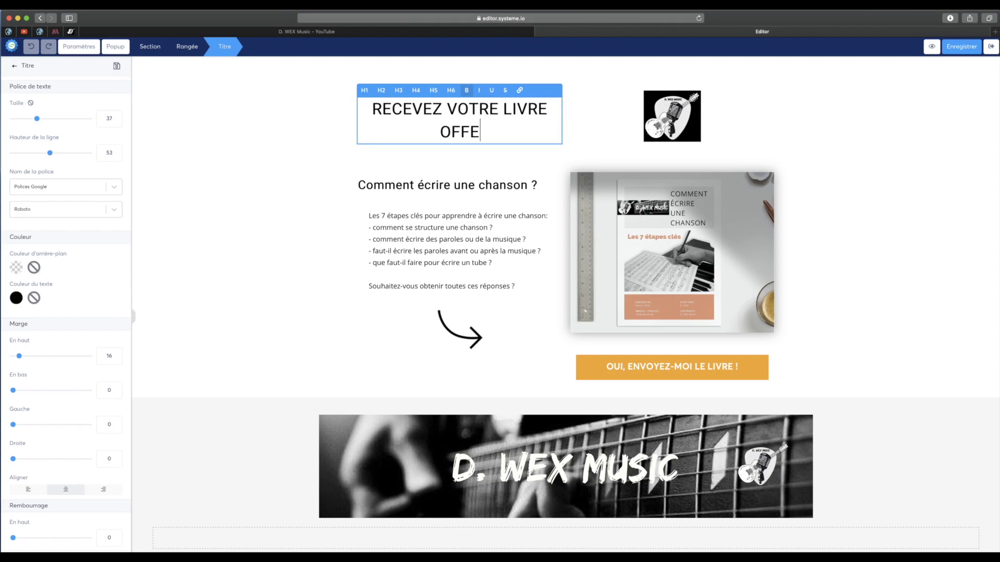
{"action": "type", "text": "RT..."}
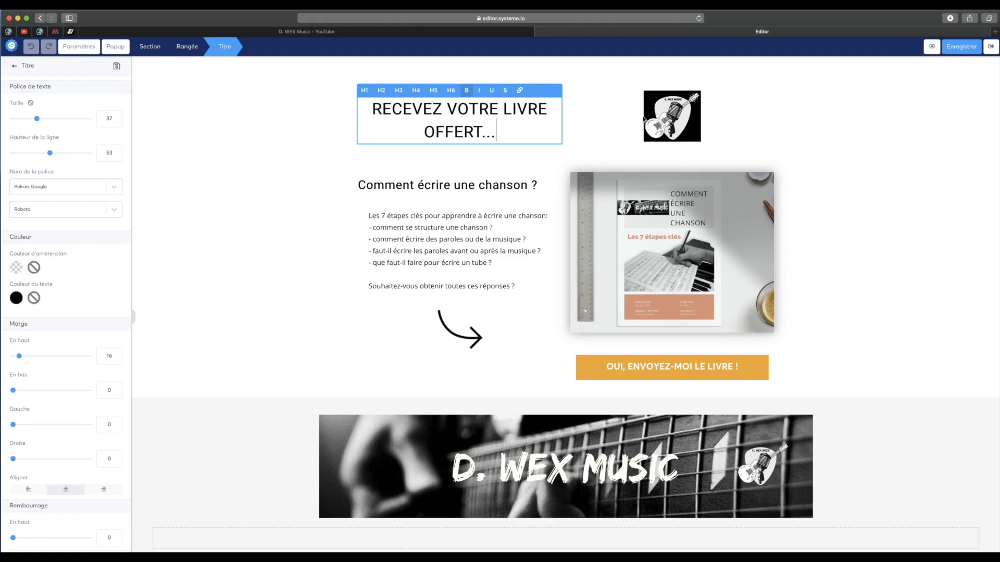
{"action": "left_click", "coordinate": [488, 205]}
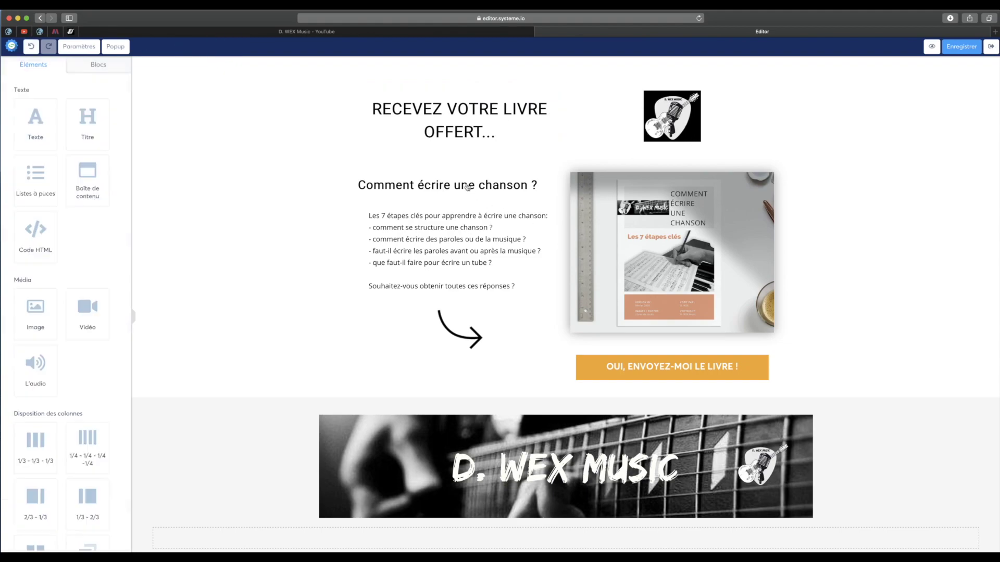
Change the subheading to "Souhaitez-vous écrire une chanson ?", with a line break after "Souhaitez-vous".
{"action": "left_click", "coordinate": [529, 185]}
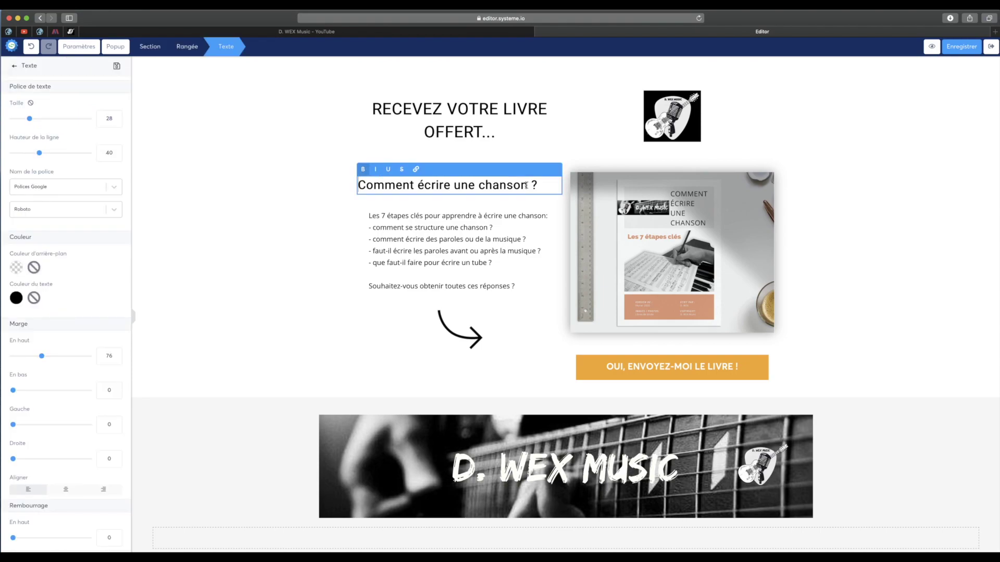
{"action": "left_click_drag", "start_coordinate": [415, 185], "coordinate": [354, 186]}
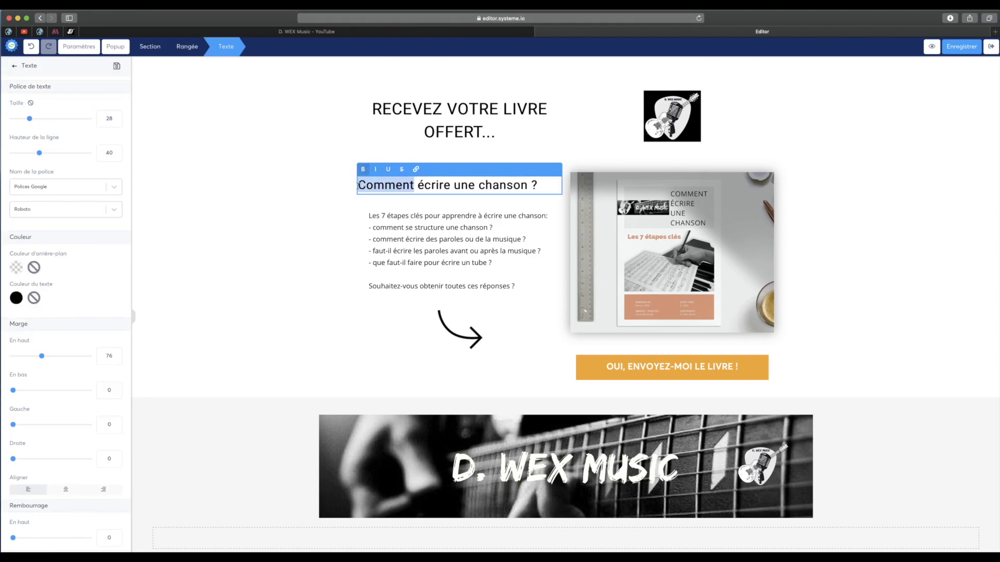
{"action": "type", "text": "SOUhaite"}
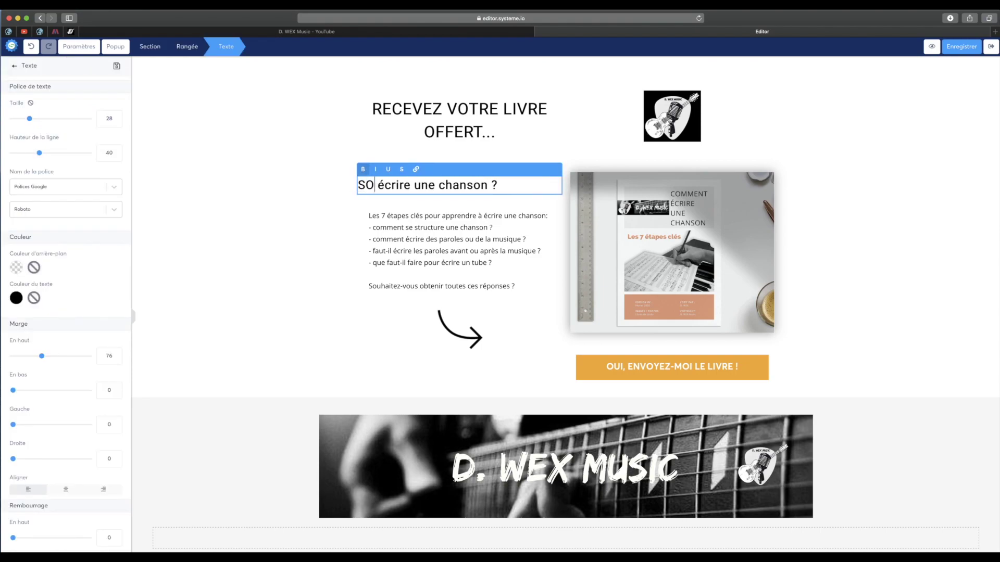
{"action": "type", "text": "z-"}
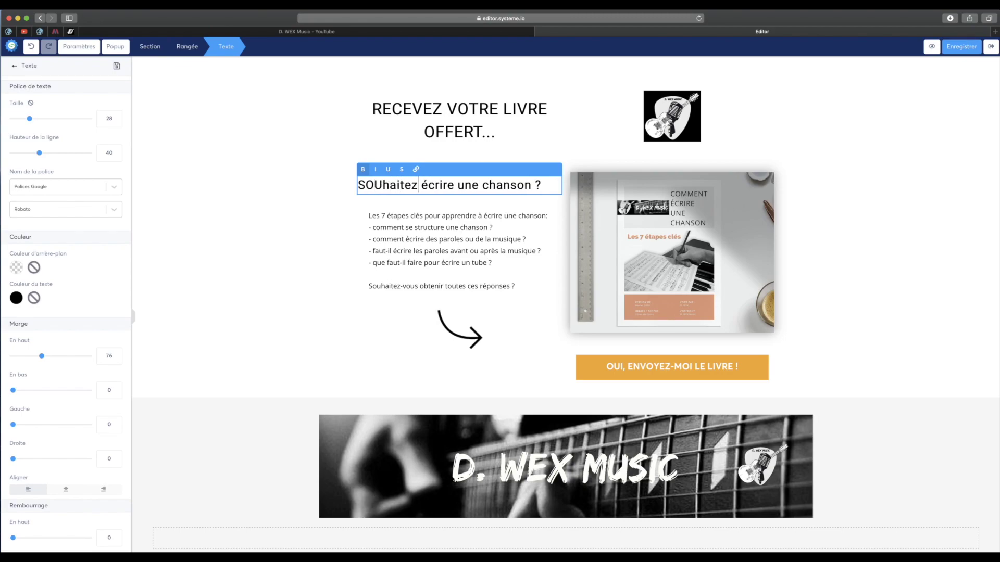
{"action": "type", "text": "vous"}
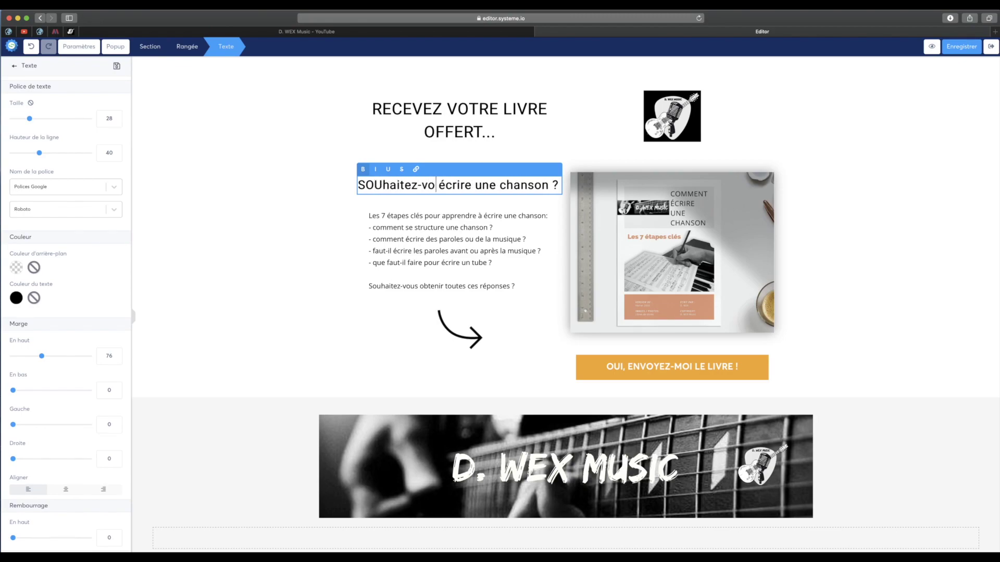
{"action": "key", "text": "BackSpace"}
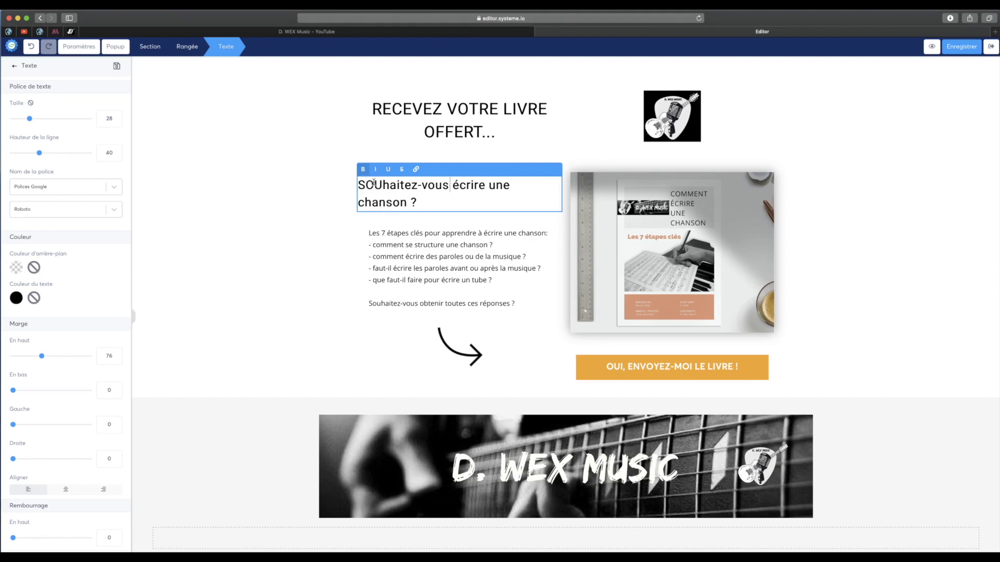
{"action": "left_click_drag", "start_coordinate": [383, 185], "coordinate": [370, 185]}
{"action": "type", "text": "ou"}
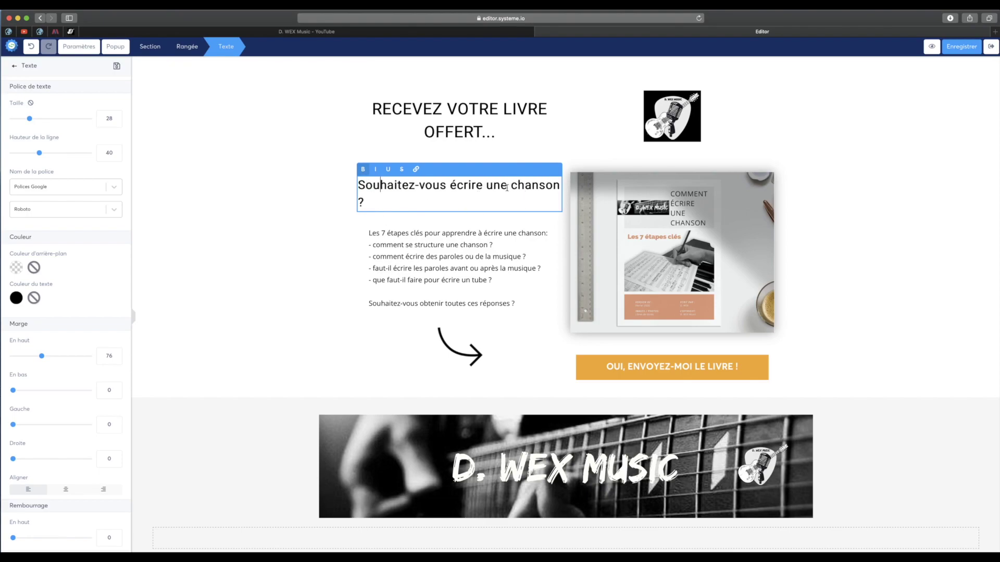
{"action": "left_click", "coordinate": [450, 185]}
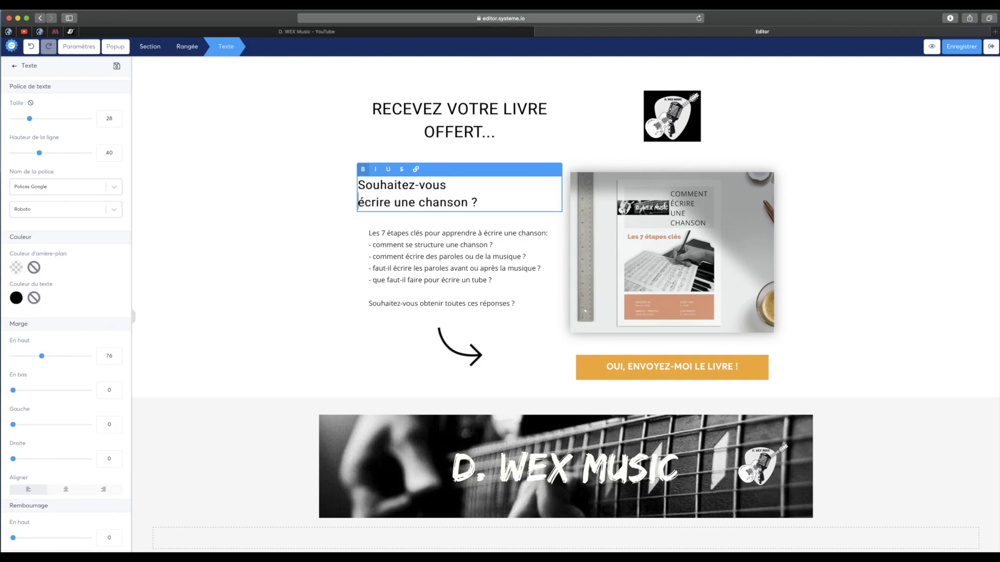
{"action": "left_click", "coordinate": [895, 211]}
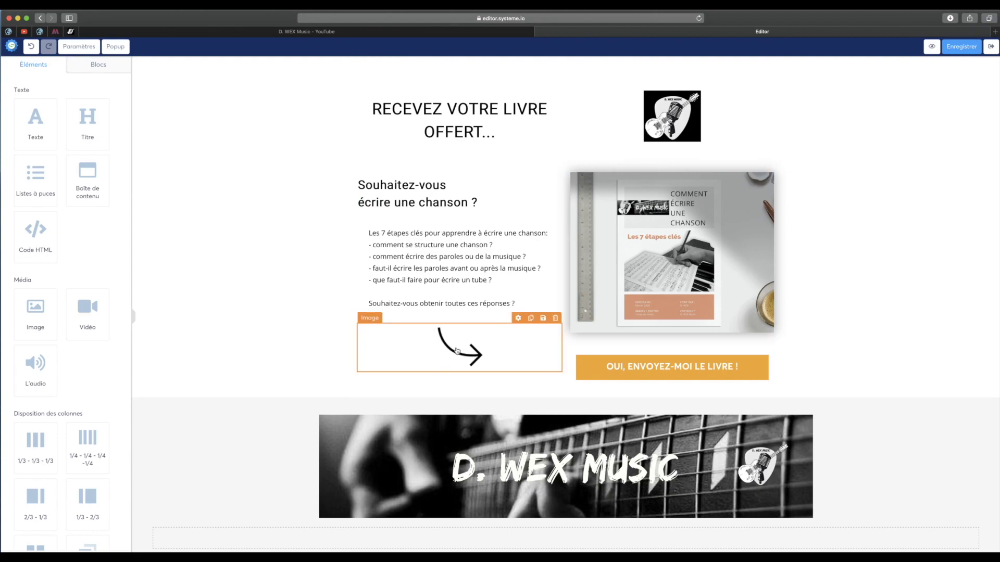
Browse the uploaded images available as replacements for the arrow image, and close the image picker without choosing one.
{"action": "left_click", "coordinate": [505, 341]}
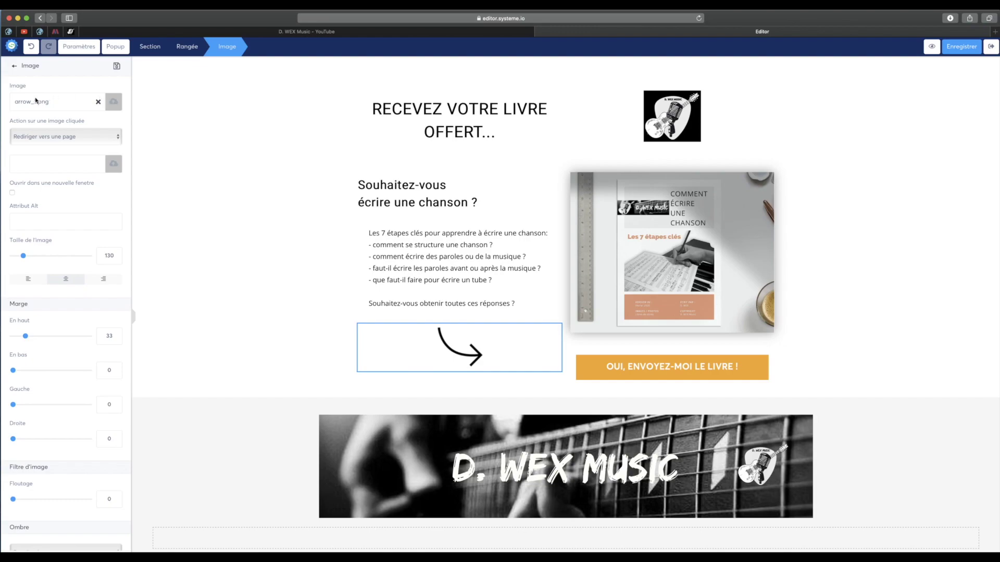
{"action": "left_click", "coordinate": [115, 104]}
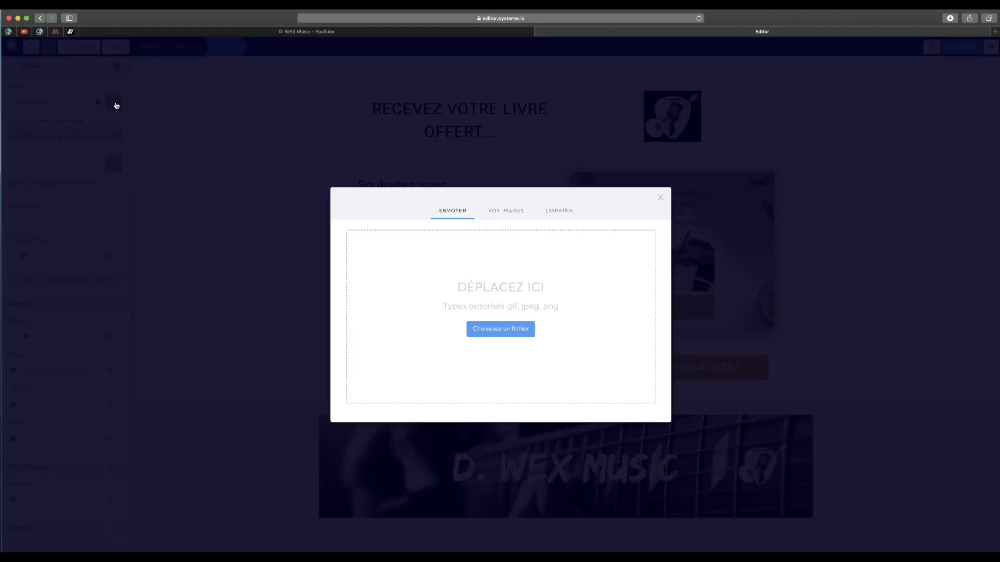
{"action": "left_click", "coordinate": [513, 214]}
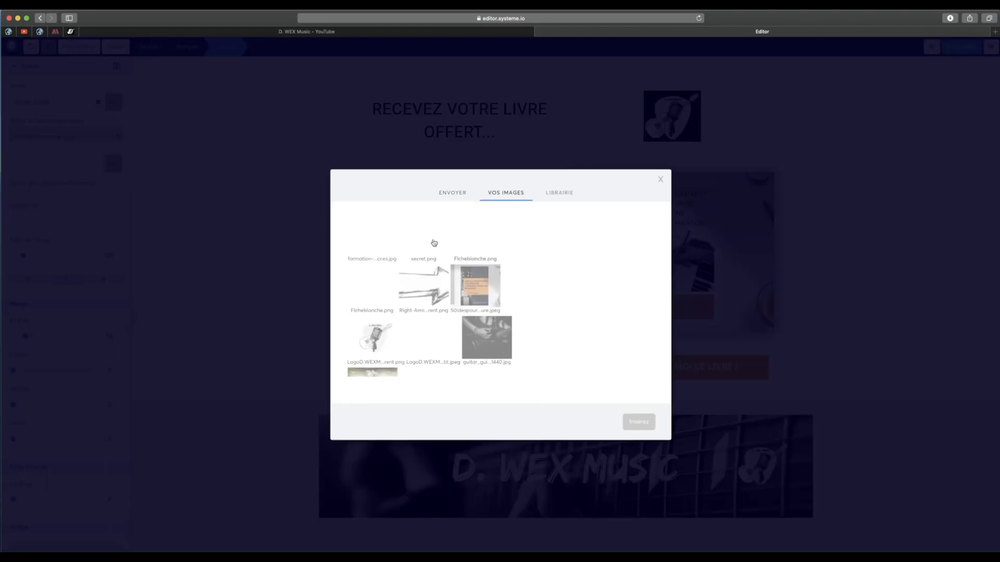
{"action": "scroll", "coordinate": [489, 336], "scroll_direction": "down", "scroll_amount": 10}
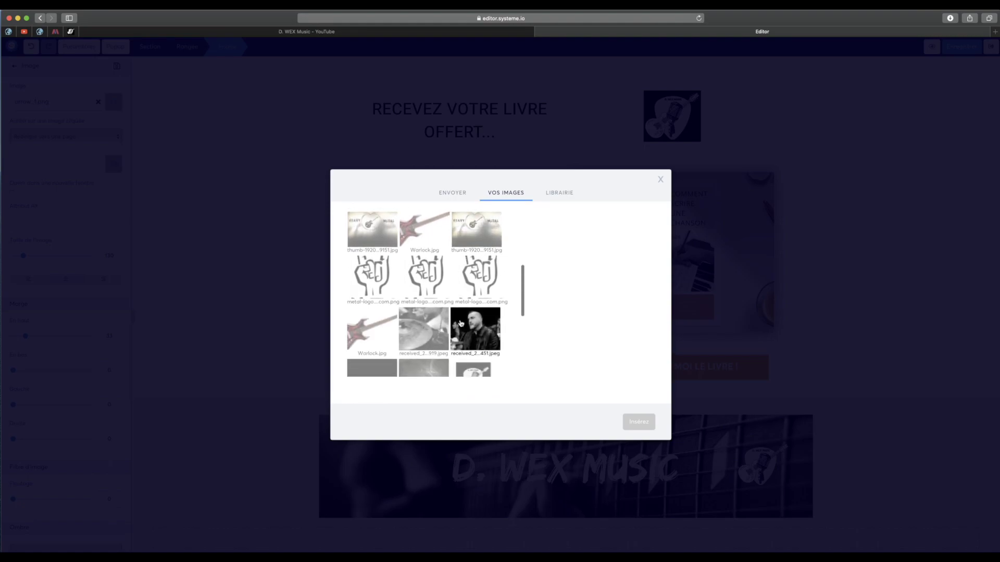
{"action": "scroll", "coordinate": [460, 323], "scroll_direction": "up", "scroll_amount": 10}
{"action": "scroll", "coordinate": [460, 323], "scroll_direction": "up", "scroll_amount": 2}
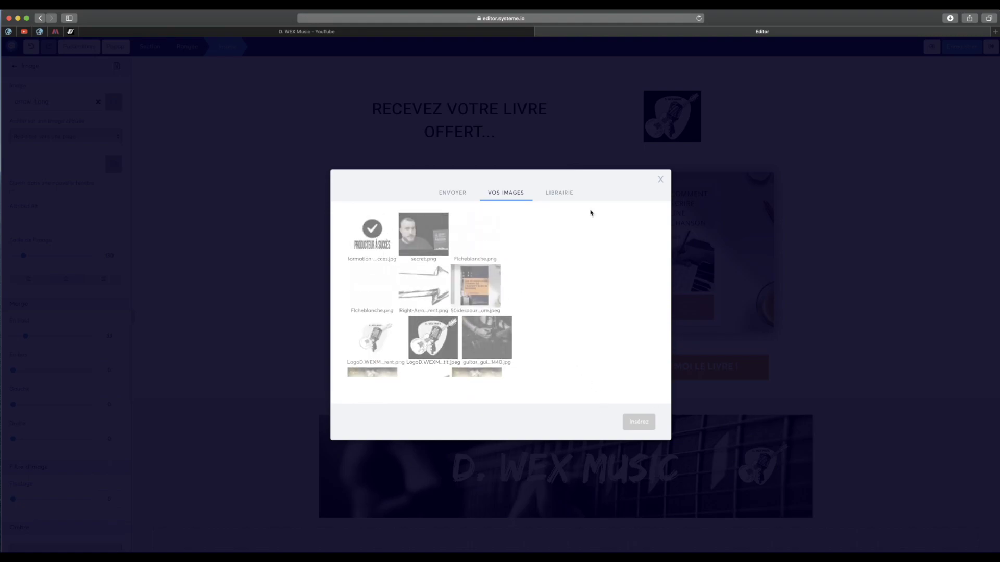
{"action": "left_click", "coordinate": [660, 179]}
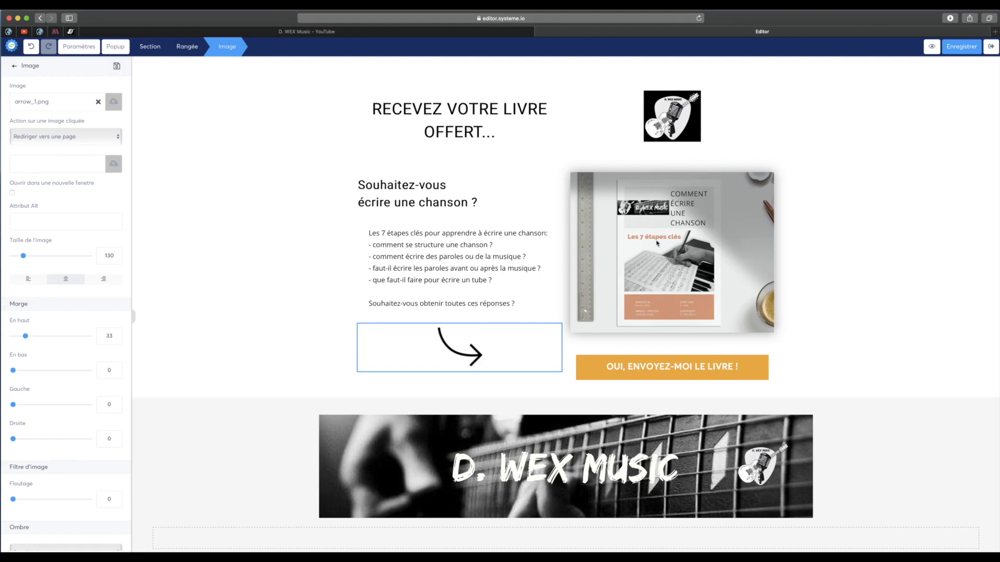
{"action": "key", "text": "Escape"}
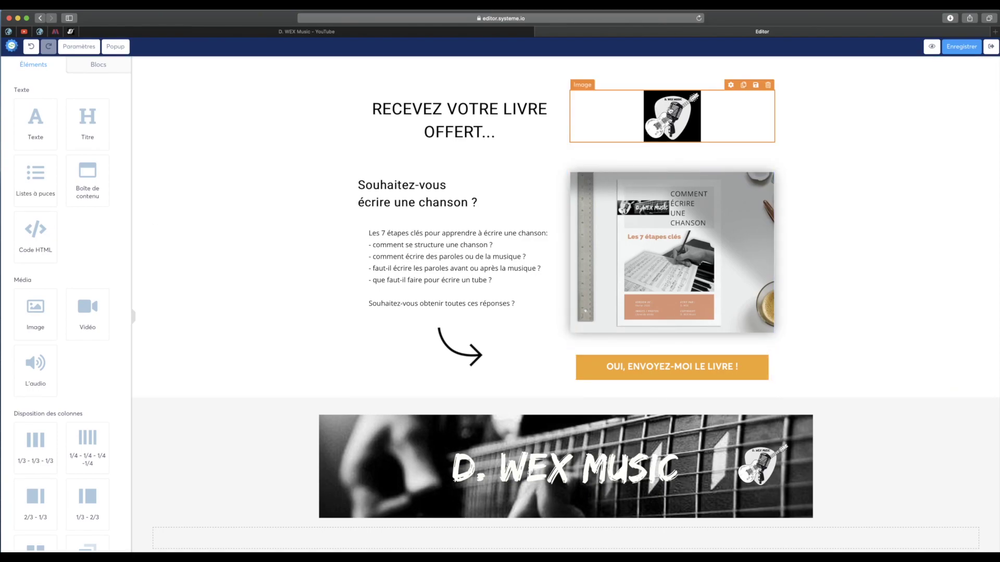
{"action": "left_click", "coordinate": [672, 115]}
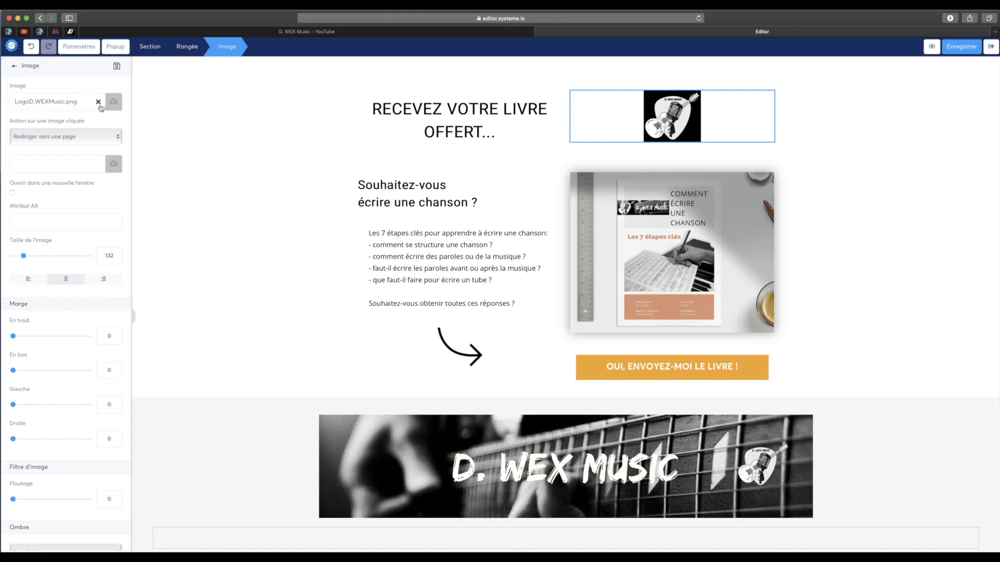
{"action": "left_click", "coordinate": [58, 163]}
{"action": "type", "text": "https://bit.ly/2XSm42K"}
{"action": "left_click", "coordinate": [852, 224]}
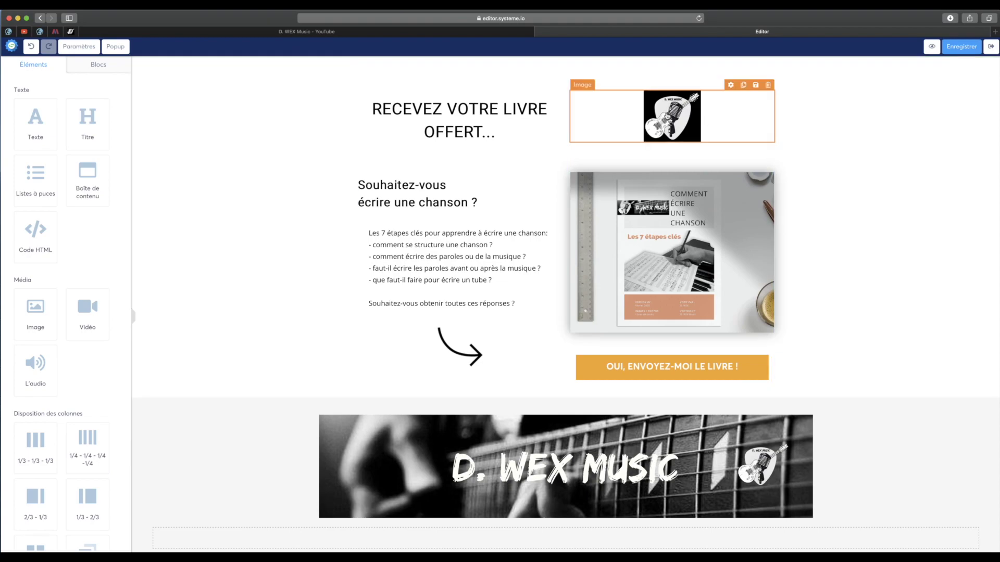
{"action": "left_click", "coordinate": [672, 116]}
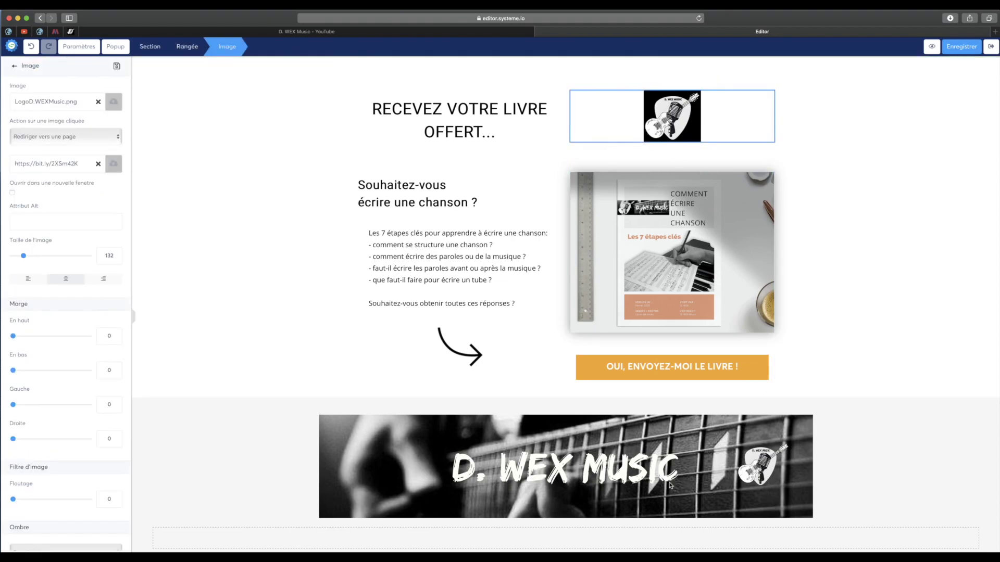
{"action": "left_click", "coordinate": [619, 438]}
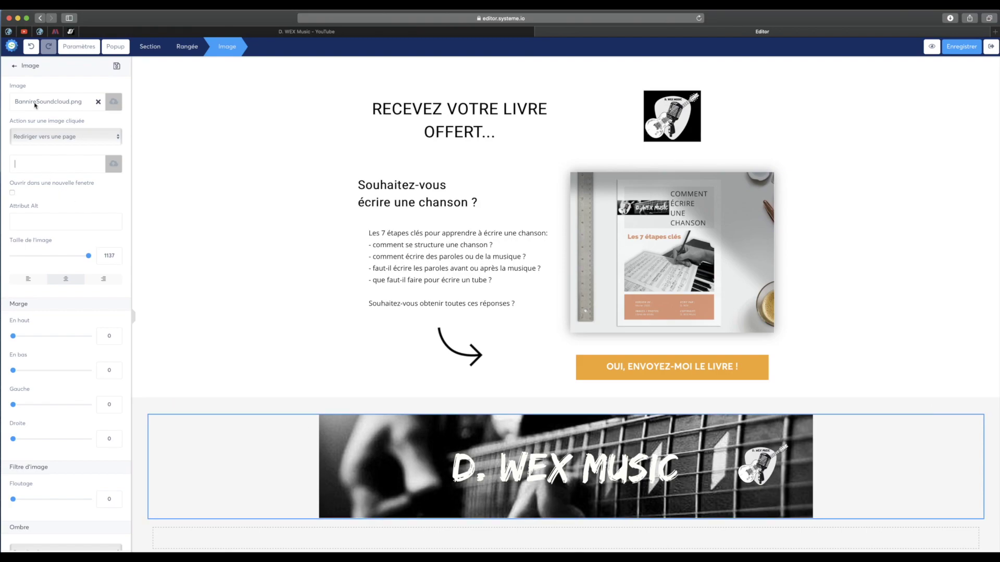
{"action": "type", "text": "https://"}
{"action": "type", "text": "Sm42K"}
{"action": "left_click", "coordinate": [881, 235]}
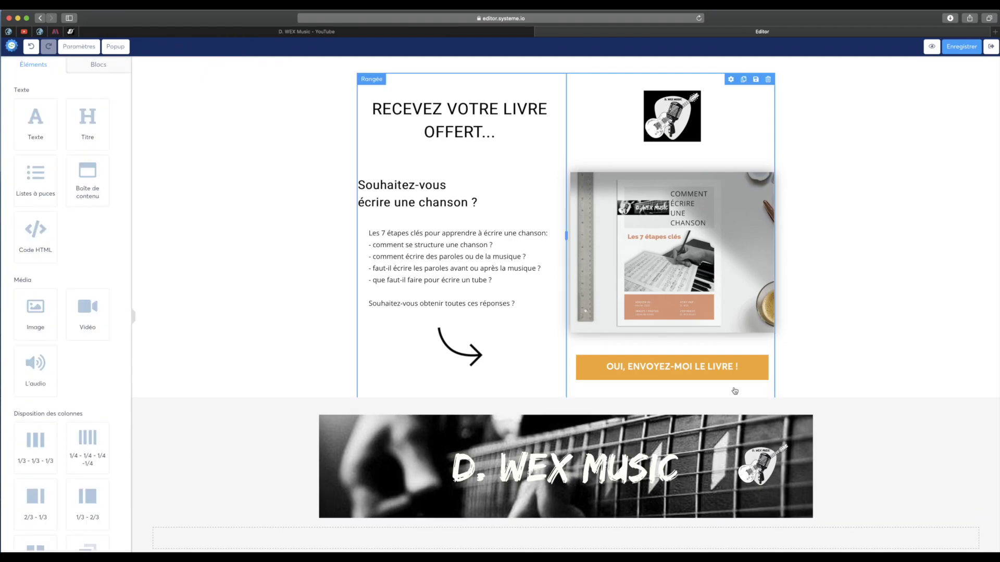
Change the text of the orange call-to-action button to "OUI, ENVOYEZ-MOI MON LIVRE OFFERT !".
{"action": "left_click", "coordinate": [672, 369]}
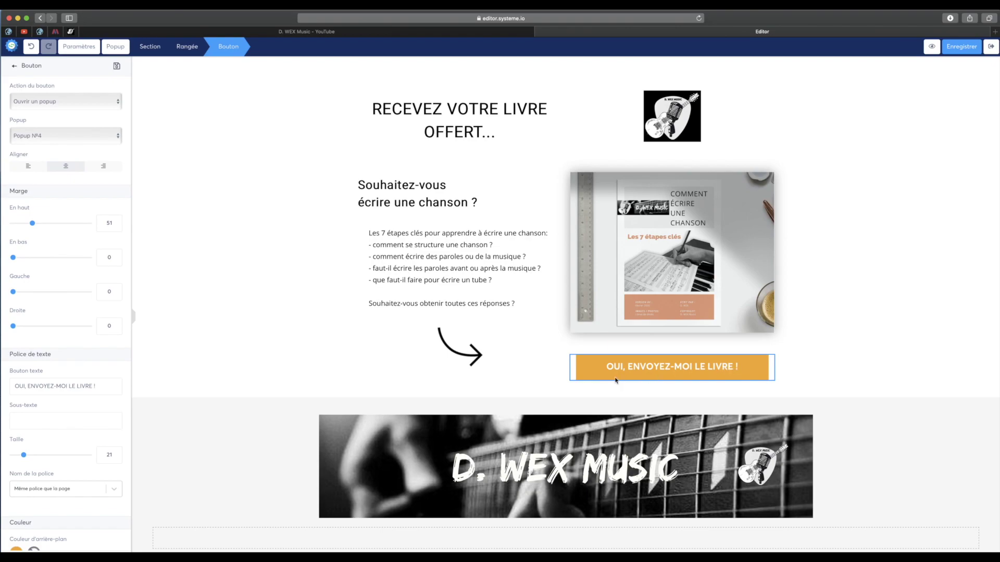
{"action": "key", "text": "Escape"}
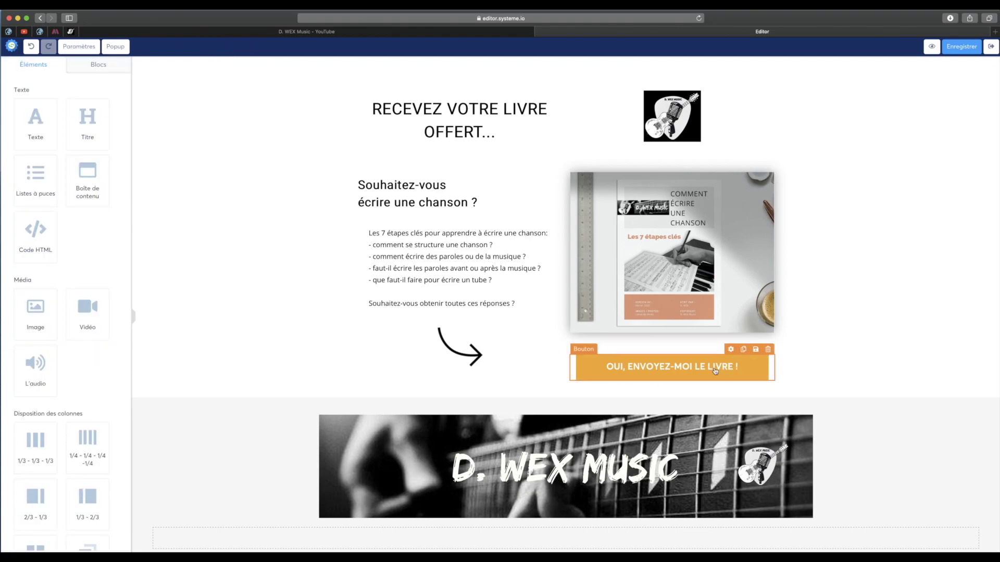
{"action": "left_click", "coordinate": [642, 367]}
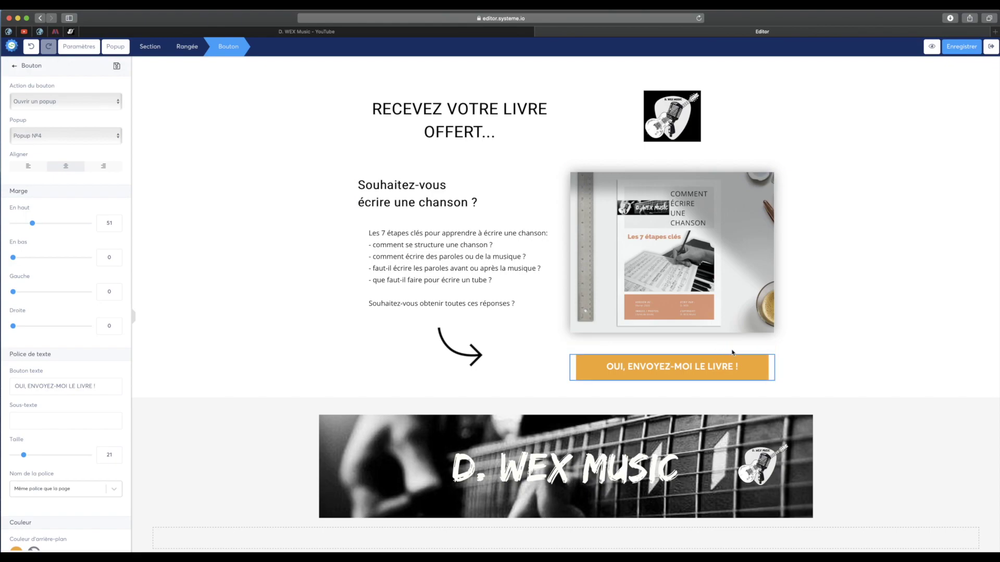
{"action": "key", "text": "Escape"}
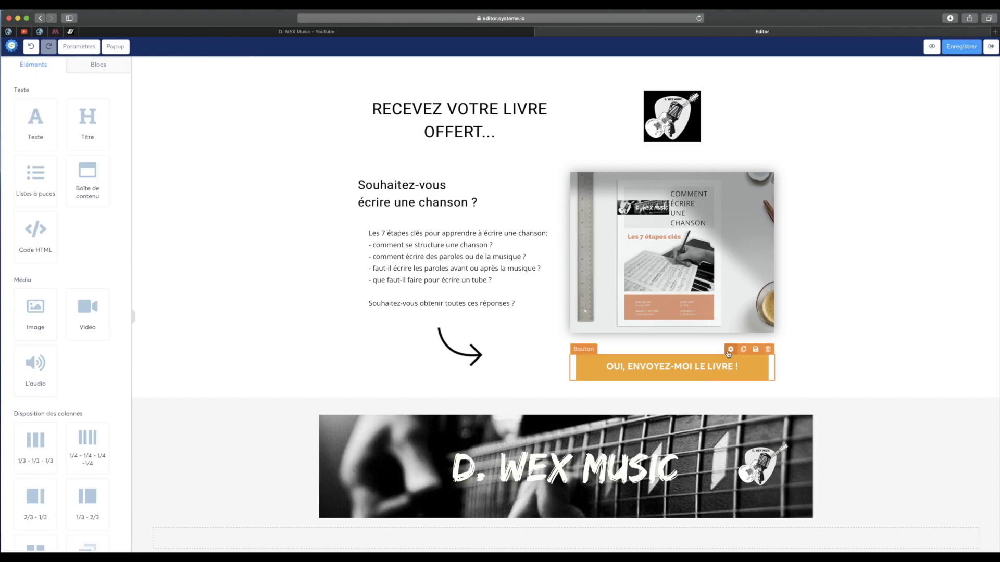
{"action": "left_click", "coordinate": [728, 356]}
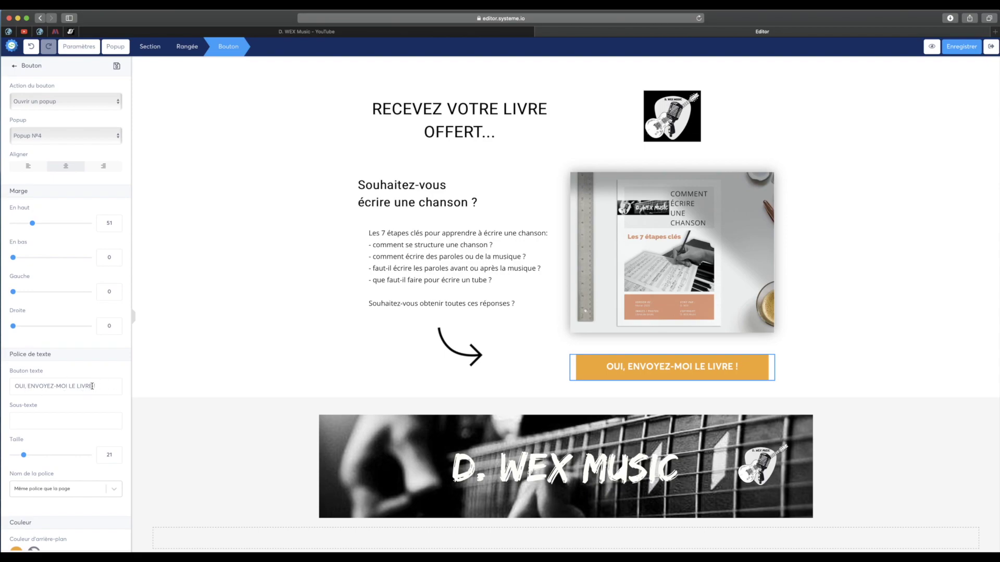
{"action": "left_click_drag", "start_coordinate": [91, 385], "coordinate": [69, 386]}
{"action": "type", "text": "MON LIVRE"}
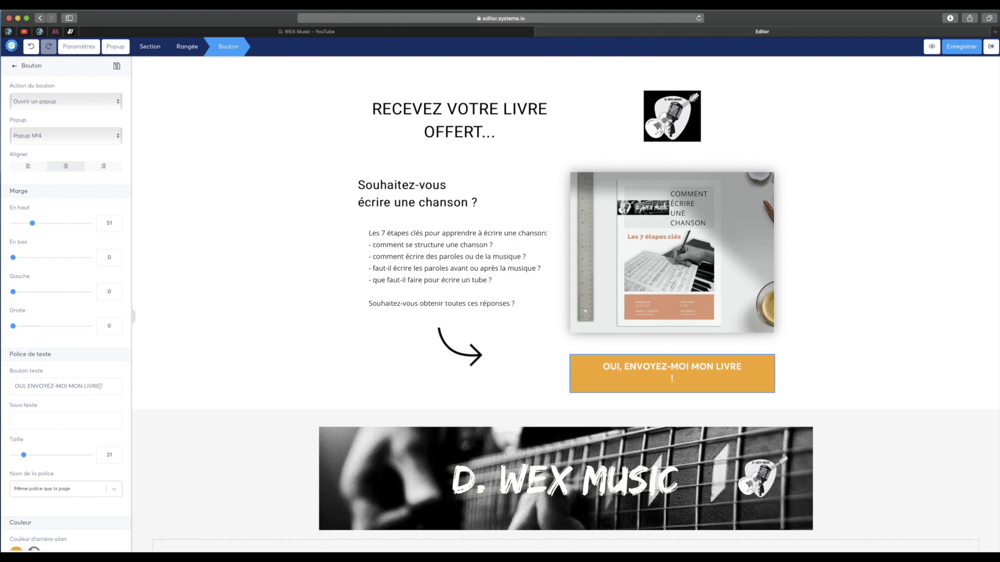
{"action": "type", "text": " OFFERT"}
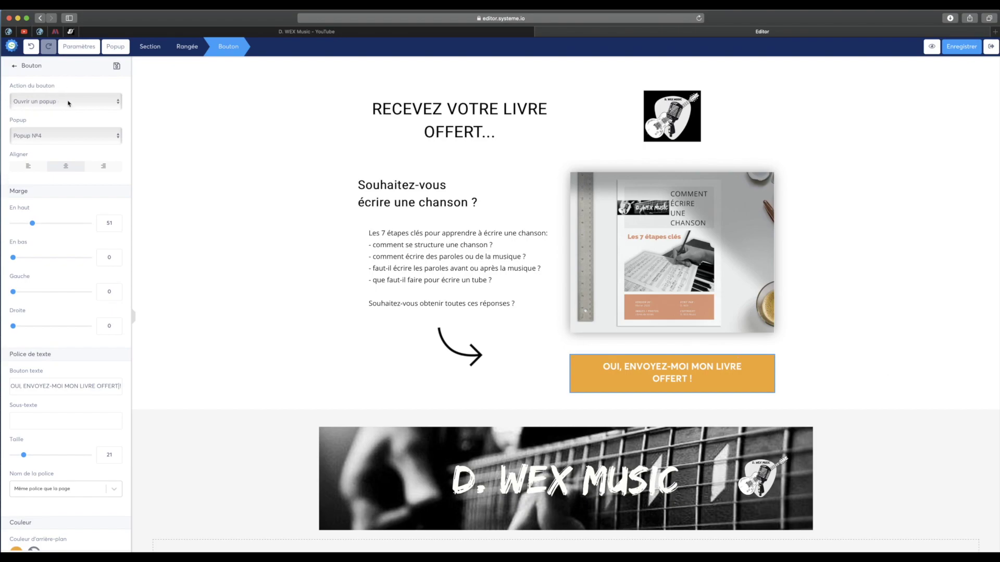
Display Popup N°4 and change its heading to "RECEVEZ L'EBOOK OFFERT".
{"action": "left_click", "coordinate": [115, 47]}
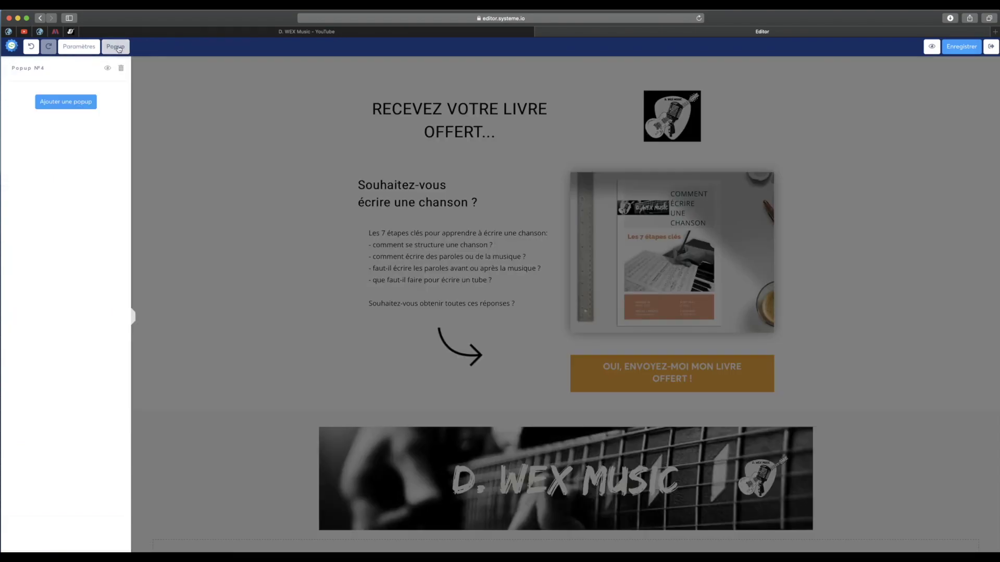
{"action": "left_click", "coordinate": [108, 69]}
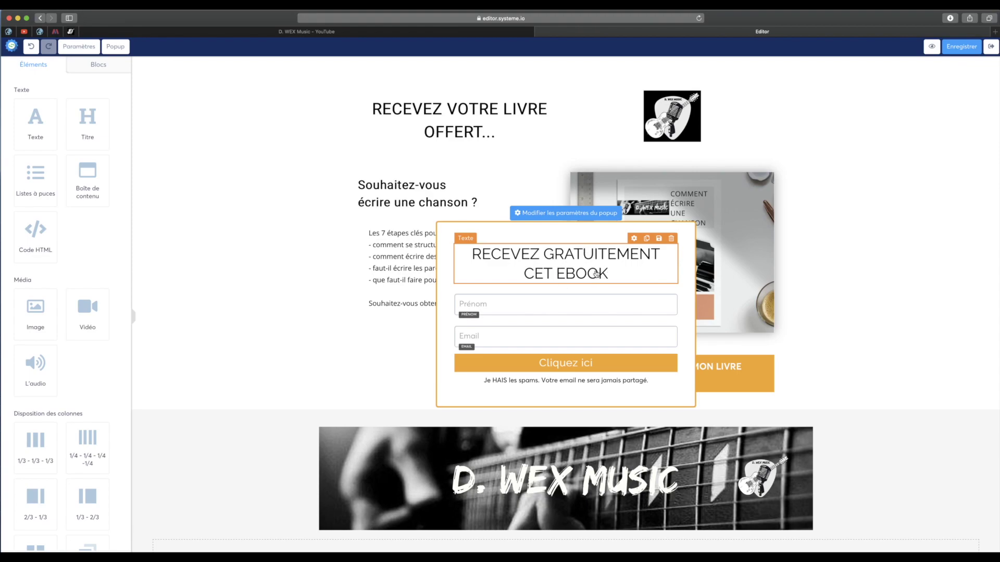
{"action": "left_click_drag", "start_coordinate": [553, 273], "coordinate": [543, 258]}
{"action": "type", "text": "L'"}
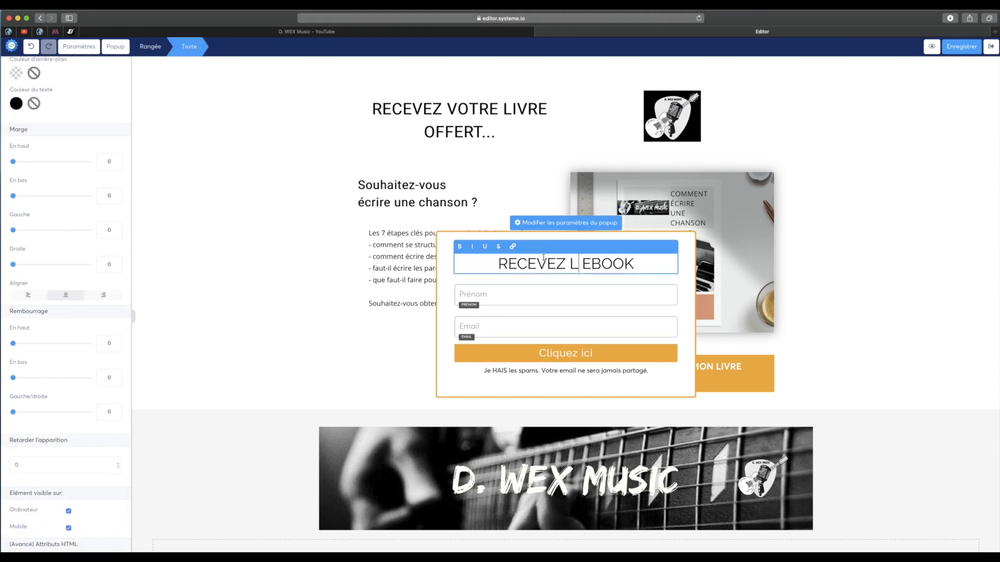
{"action": "key", "text": "Delete"}
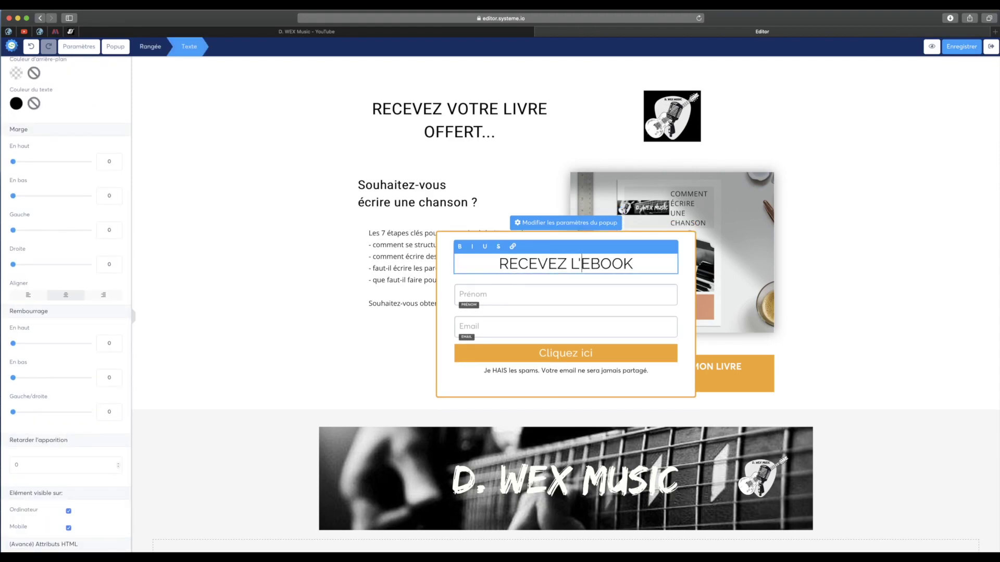
{"action": "left_click", "coordinate": [632, 264]}
{"action": "type", "text": "OFFER"}
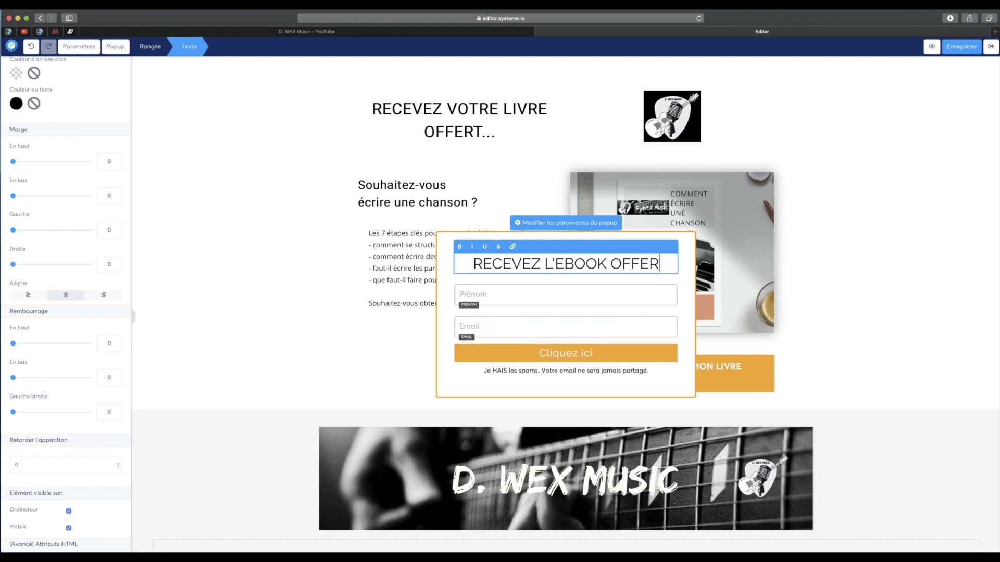
{"action": "type", "text": "T"}
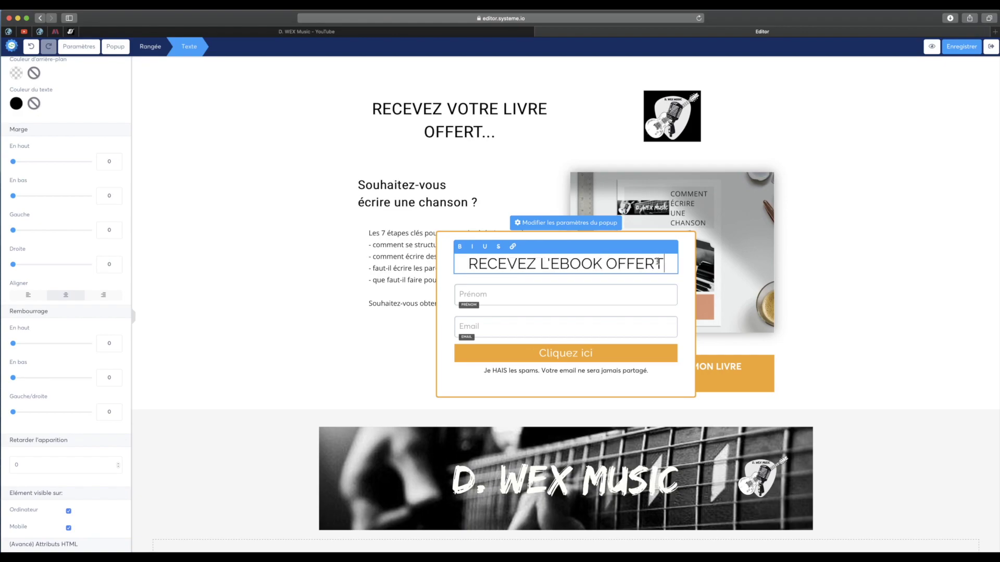
{"action": "left_click", "coordinate": [504, 295]}
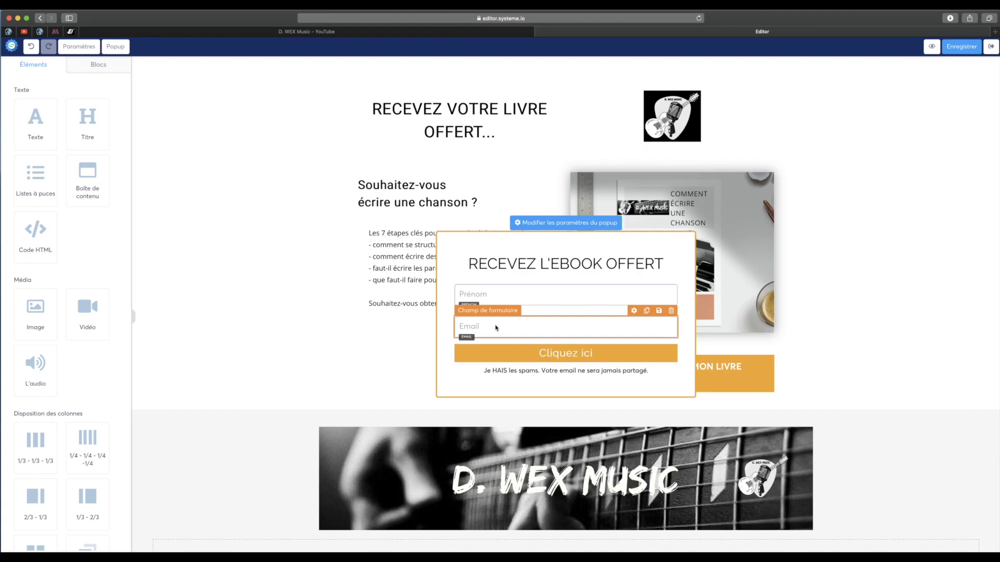
Review the popup's first-name field settings and set its "Cliquez ici" button to redirect visitors "Vers l'étape suivante dans le tunnel" after signup.
{"action": "left_click", "coordinate": [491, 299]}
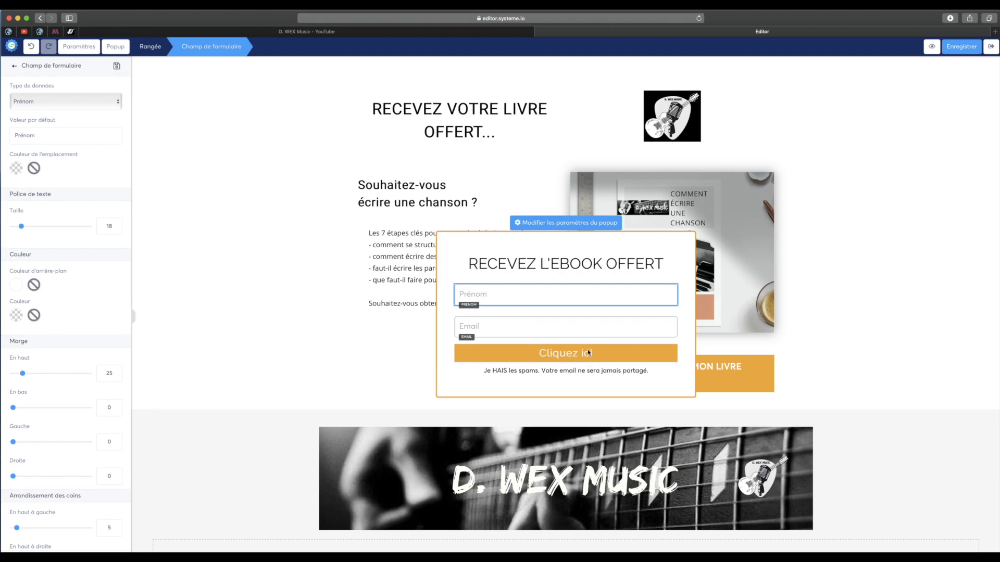
{"action": "left_click", "coordinate": [555, 355]}
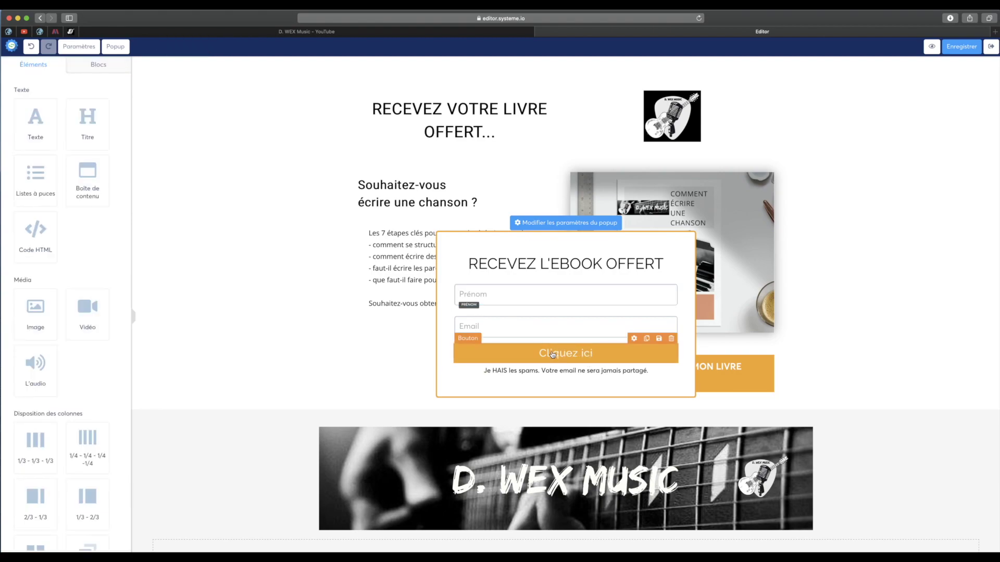
{"action": "left_click", "coordinate": [634, 340]}
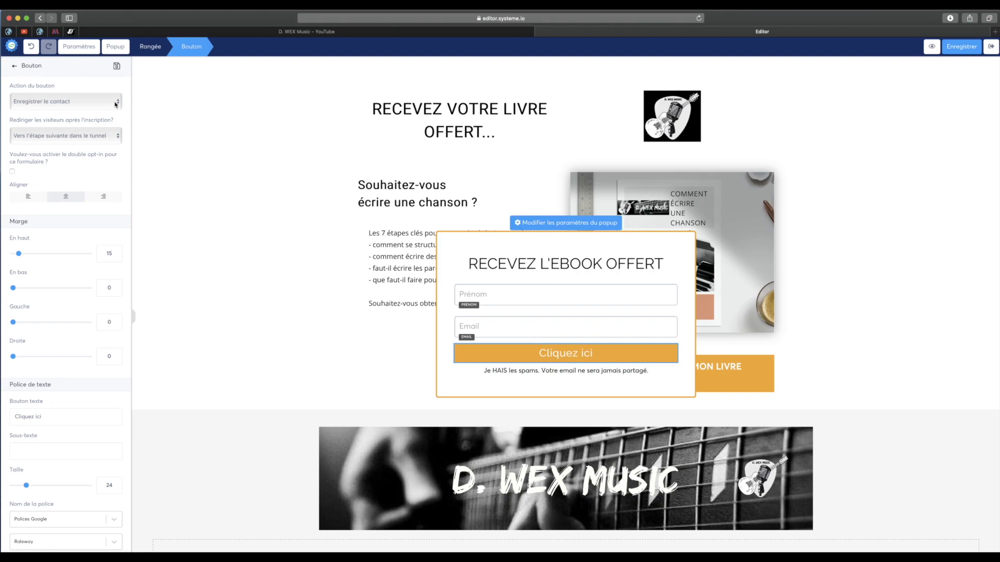
{"action": "left_click", "coordinate": [116, 136]}
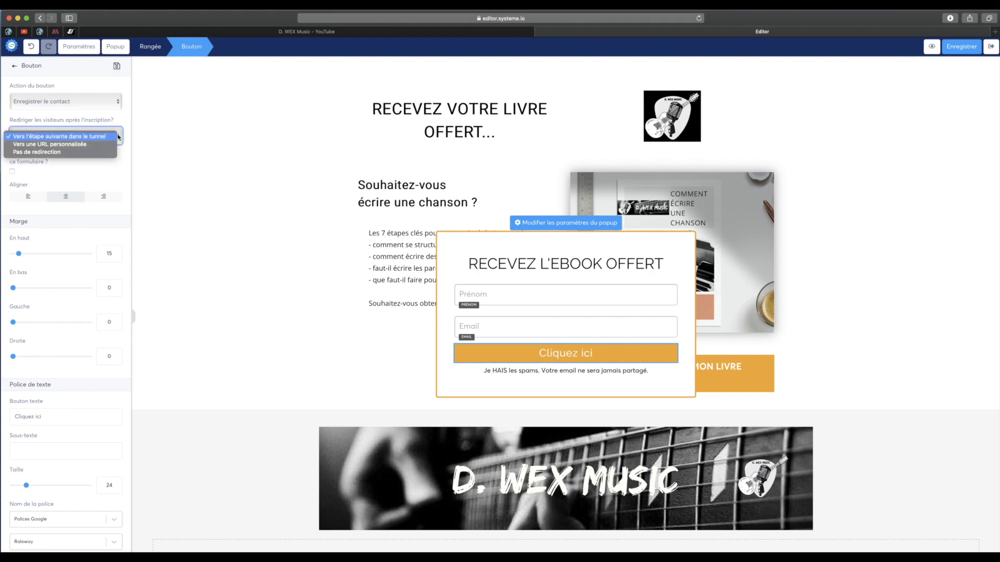
{"action": "left_click", "coordinate": [75, 139]}
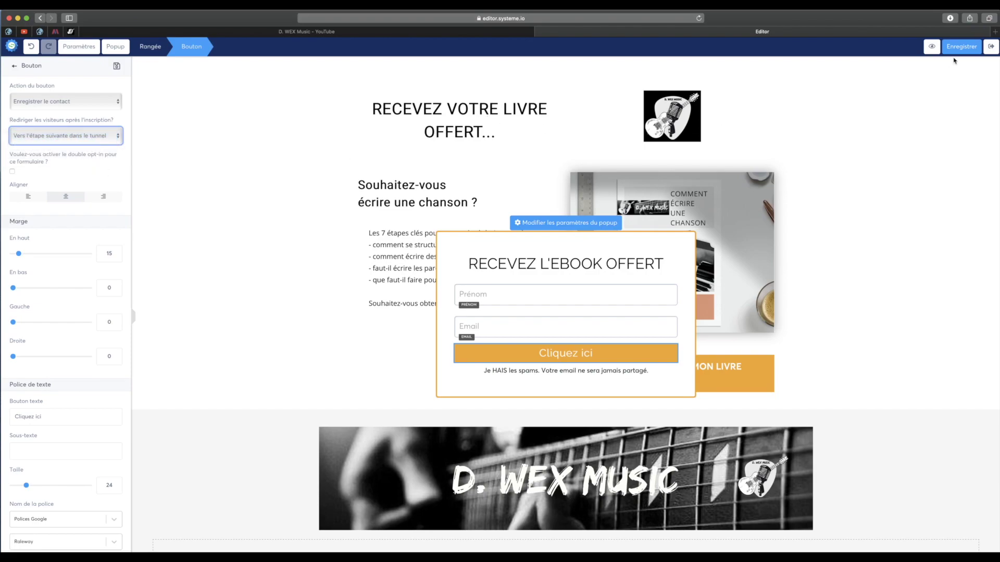
Save the capture page and leave the editor to return to the funnel's step settings.
{"action": "left_click", "coordinate": [991, 49]}
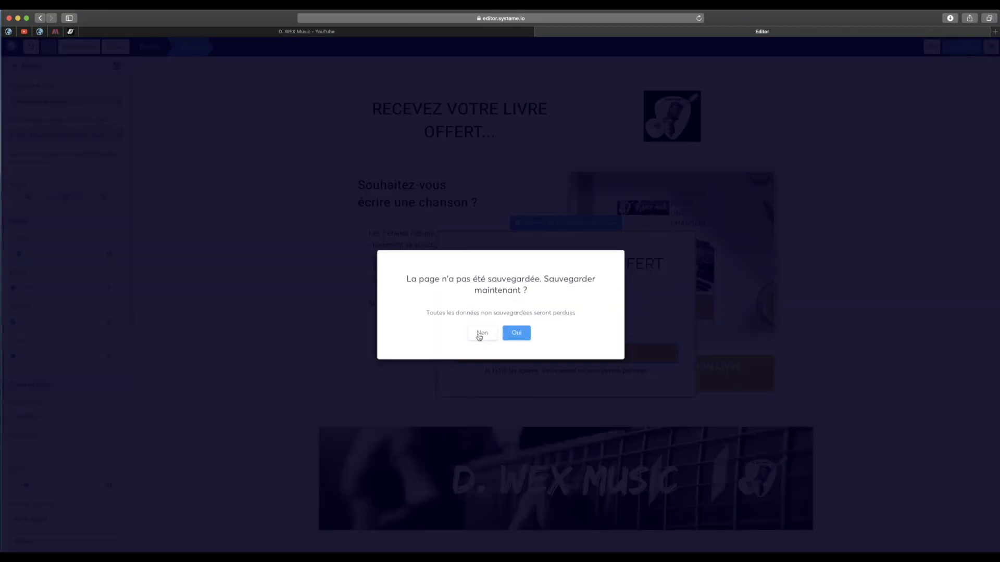
{"action": "left_click", "coordinate": [518, 334]}
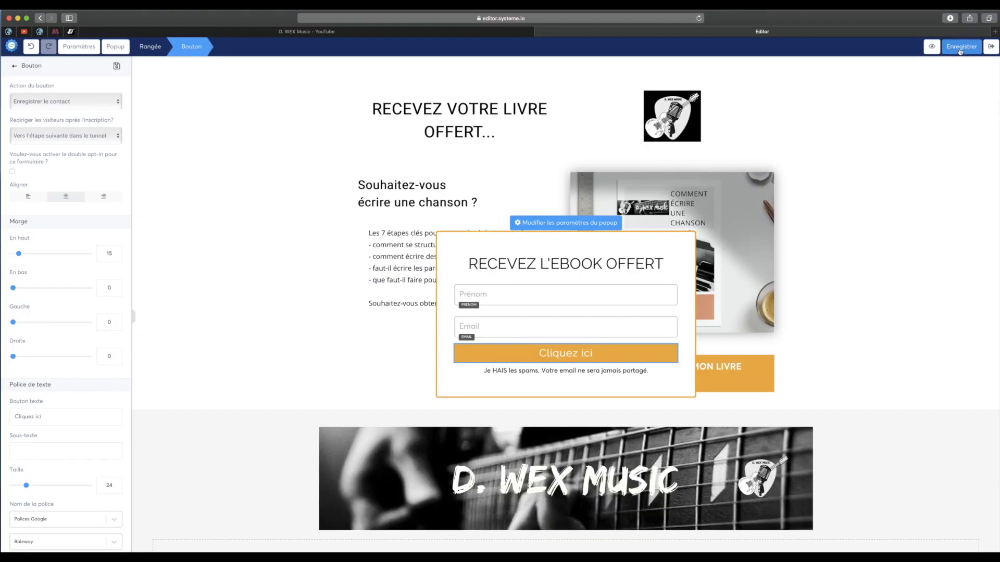
{"action": "left_click", "coordinate": [961, 47]}
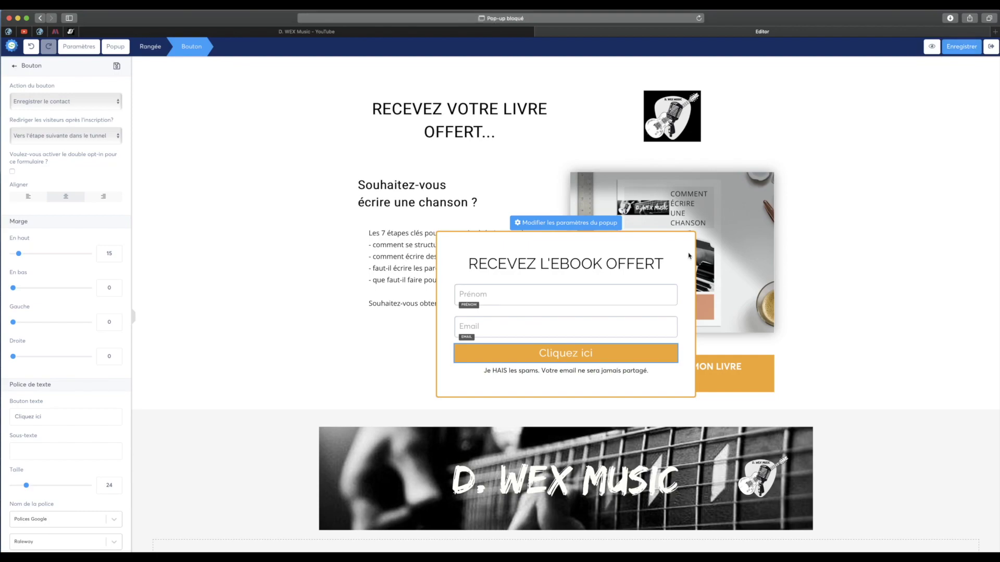
{"action": "left_click", "coordinate": [995, 49]}
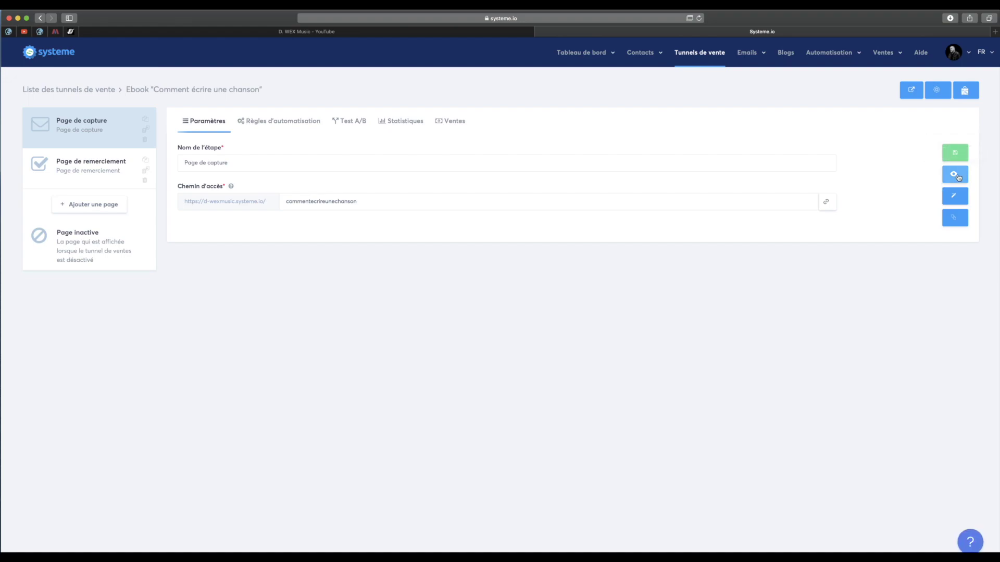
Preview the live capture page to check its layout, and close the preview.
{"action": "left_click", "coordinate": [955, 175]}
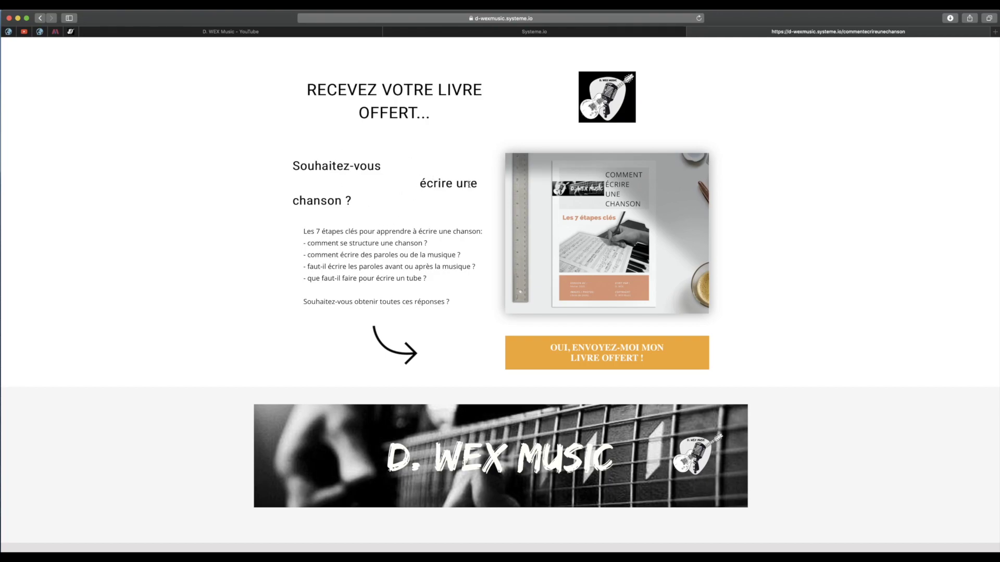
{"action": "left_click", "coordinate": [691, 31]}
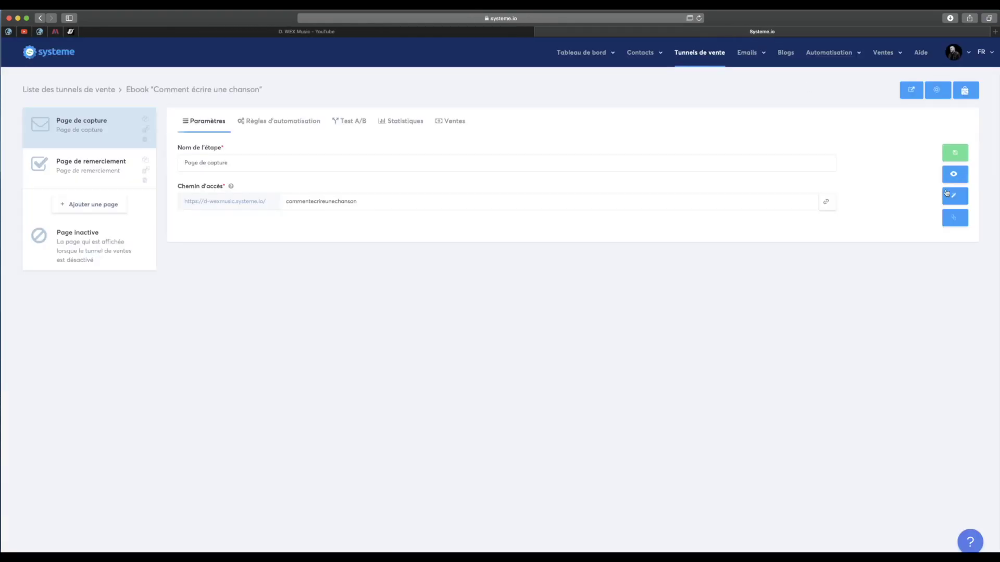
Reopen the capture page for editing, replace the subheading with "Comment écrire une chanson ?" without the extra spacing, and save the page.
{"action": "left_click", "coordinate": [955, 197]}
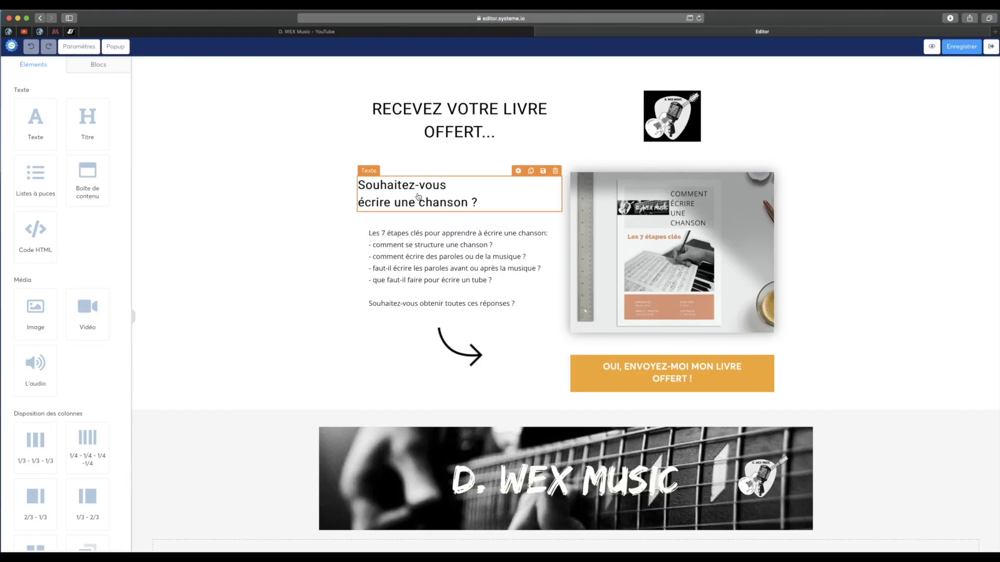
{"action": "left_click", "coordinate": [418, 197]}
{"action": "left_click_drag", "start_coordinate": [446, 185], "coordinate": [354, 185]}
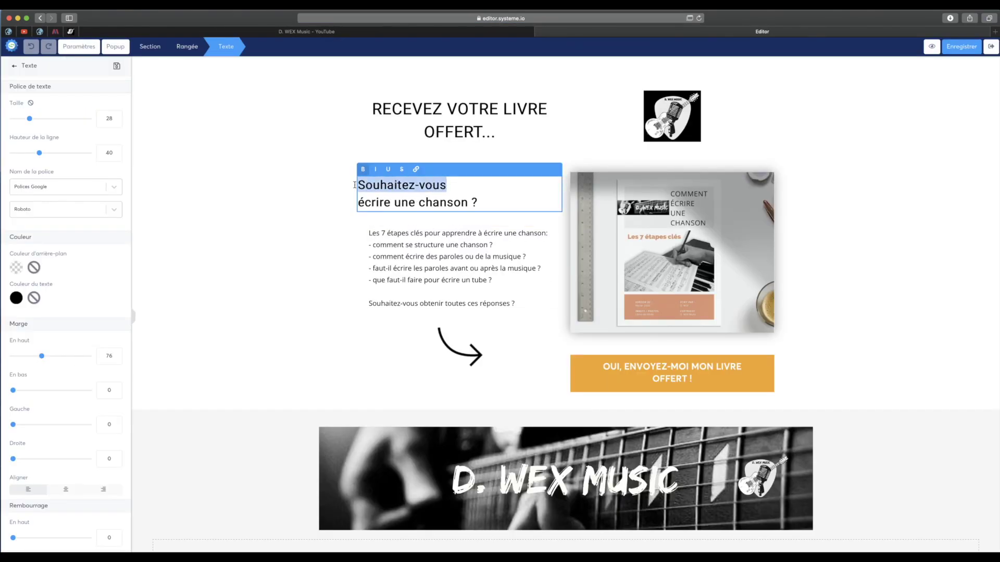
{"action": "type", "text": "Comment"}
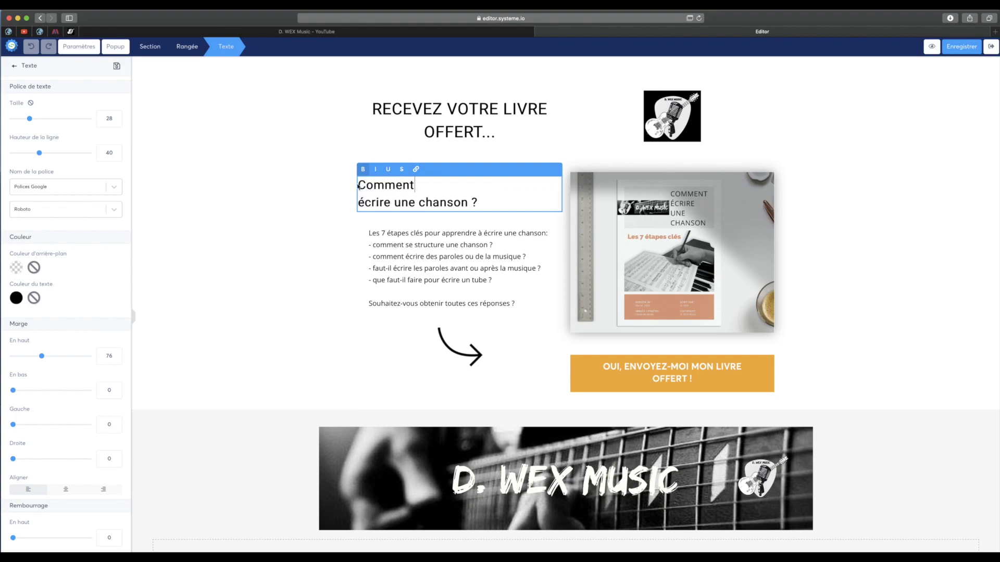
{"action": "key", "text": "Delete"}
{"action": "key", "text": "Delete"}
{"action": "key", "text": "Delete"}
{"action": "key", "text": "Delete"}
{"action": "key", "text": "Delete"}
{"action": "key", "text": "Delete"}
{"action": "key", "text": "Delete"}
{"action": "key", "text": "Delete"}
{"action": "key", "text": "Delete"}
{"action": "key", "text": "Delete"}
{"action": "key", "text": "Delete"}
{"action": "key", "text": "Delete"}
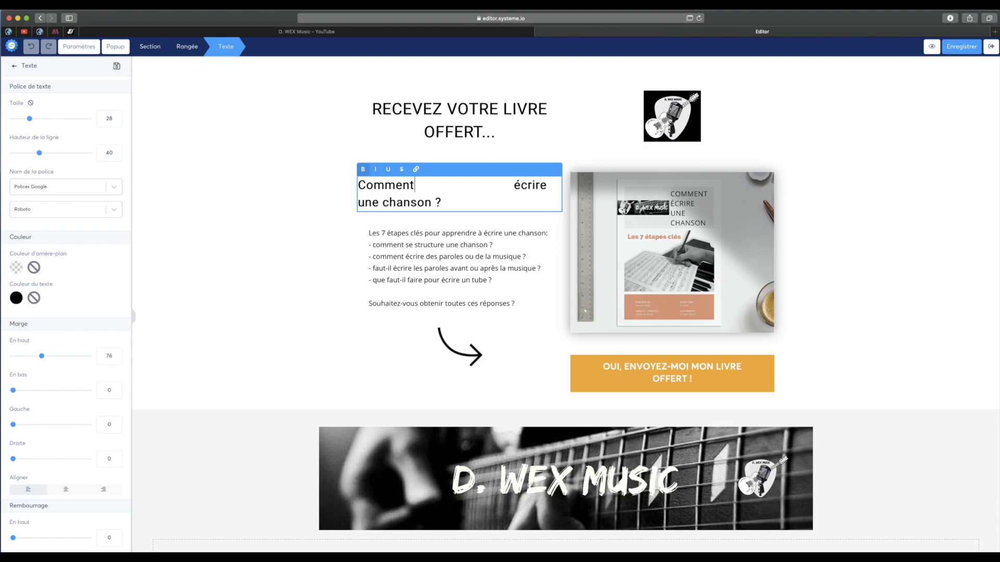
{"action": "key", "text": "Delete"}
{"action": "key", "text": "Delete"}
{"action": "key", "text": "Delete"}
{"action": "key", "text": "Delete"}
{"action": "key", "text": "Delete"}
{"action": "key", "text": "Delete"}
{"action": "key", "text": "Delete"}
{"action": "key", "text": "Delete"}
{"action": "key", "text": "Delete"}
{"action": "key", "text": "Delete"}
{"action": "key", "text": "Delete"}
{"action": "key", "text": "Delete"}
{"action": "key", "text": "Delete"}
{"action": "key", "text": "Delete"}
{"action": "key", "text": "Delete"}
{"action": "key", "text": "Delete"}
{"action": "key", "text": "Delete"}
{"action": "key", "text": "Delete"}
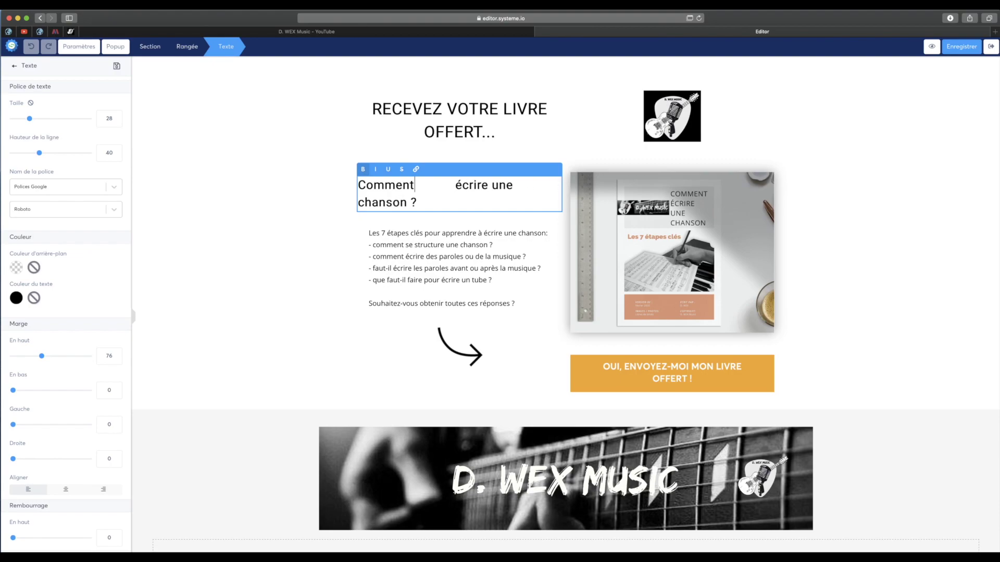
{"action": "key", "text": "Delete"}
{"action": "key", "text": "Delete"}
{"action": "key", "text": "Delete"}
{"action": "key", "text": "Delete"}
{"action": "key", "text": "Delete"}
{"action": "key", "text": "Delete"}
{"action": "key", "text": "Delete"}
{"action": "key", "text": "Delete"}
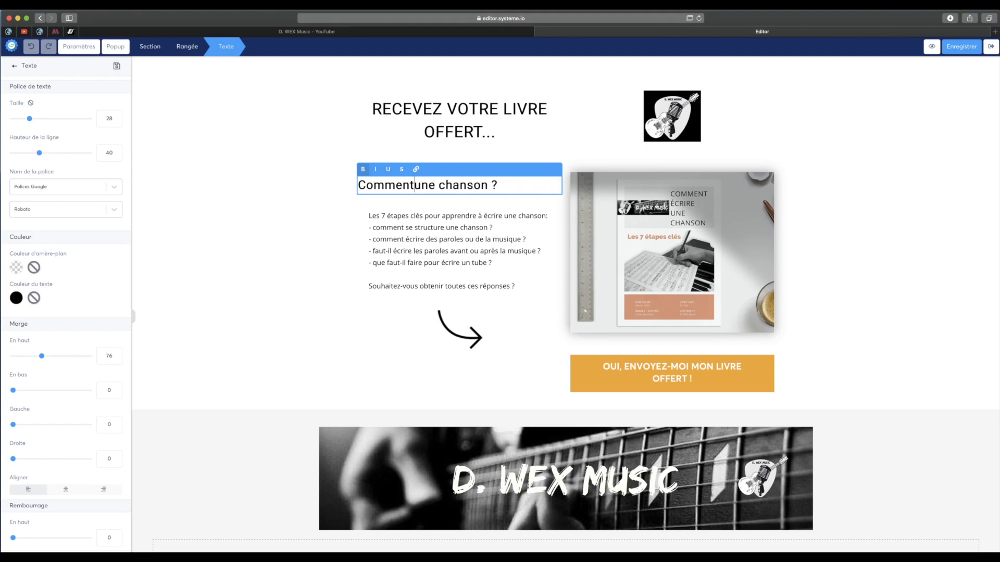
{"action": "type", "text": "écrire"}
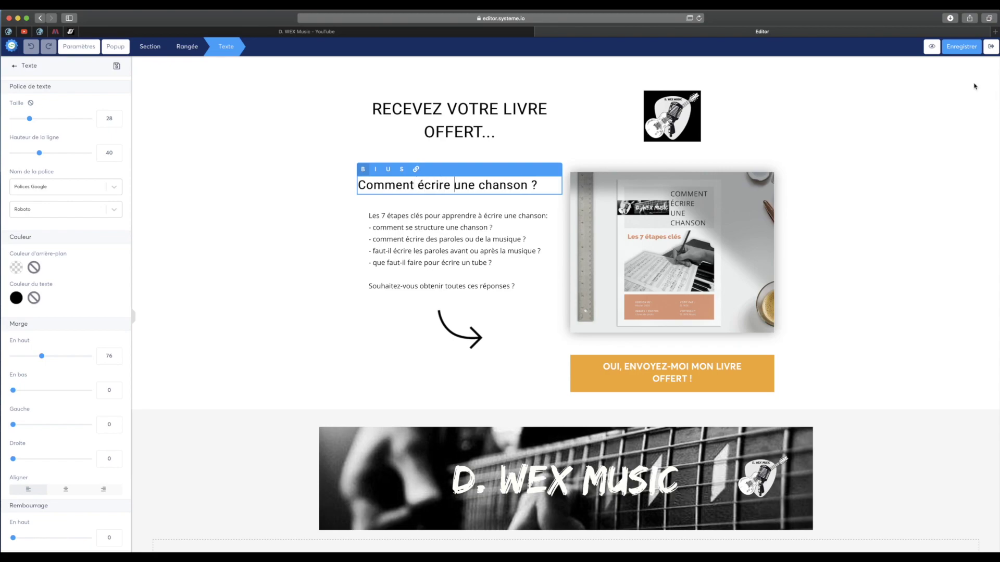
{"action": "left_click", "coordinate": [944, 48]}
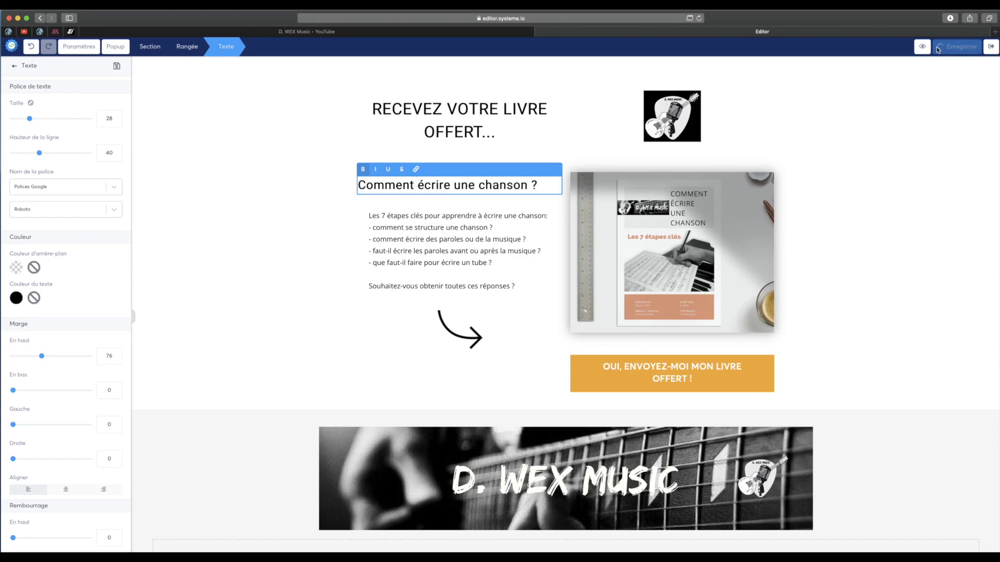
Leave the editor, preview the live capture page, open its signup popup from the ebook button to check it, and close the preview.
{"action": "left_click", "coordinate": [991, 46]}
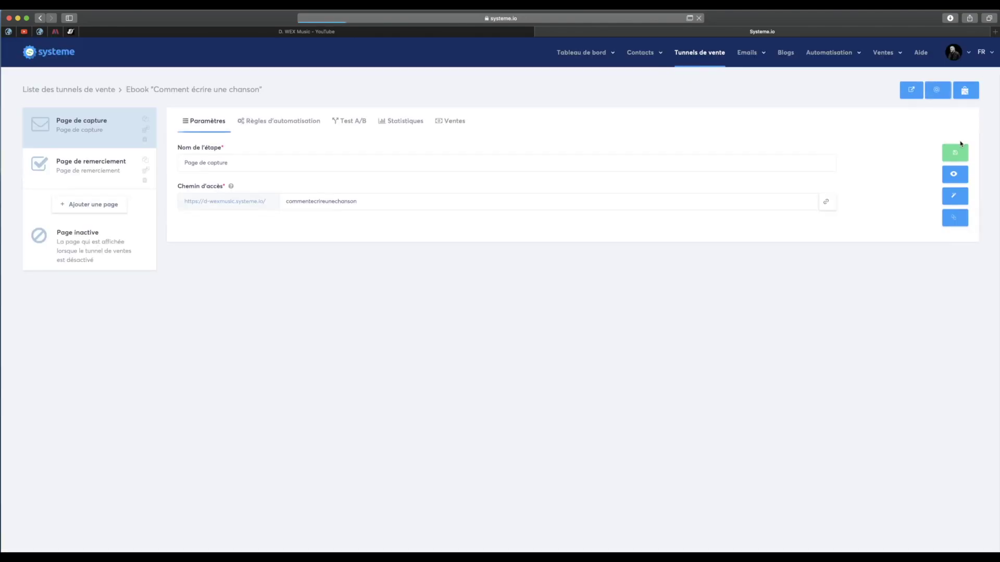
{"action": "left_click", "coordinate": [955, 176]}
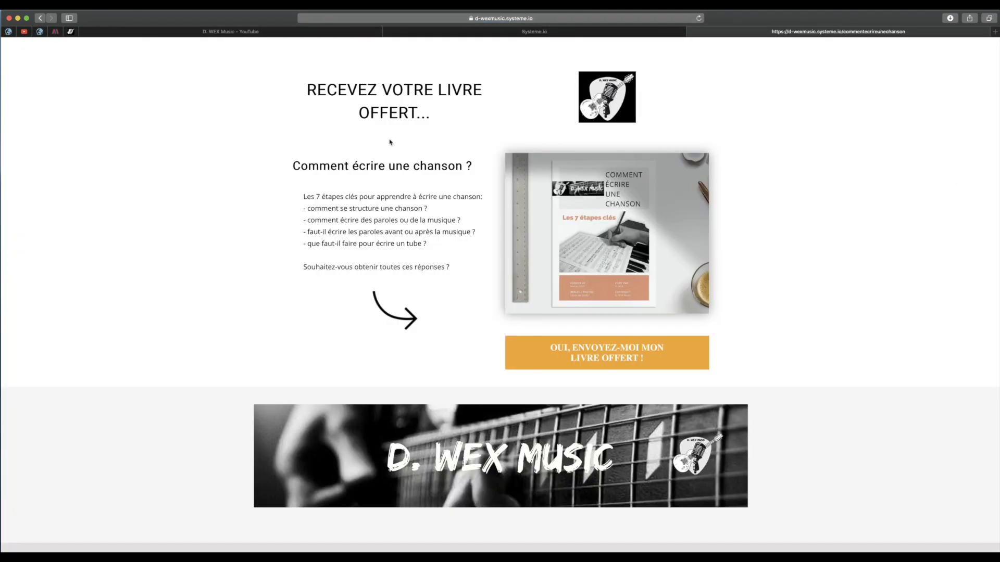
{"action": "left_click", "coordinate": [619, 354]}
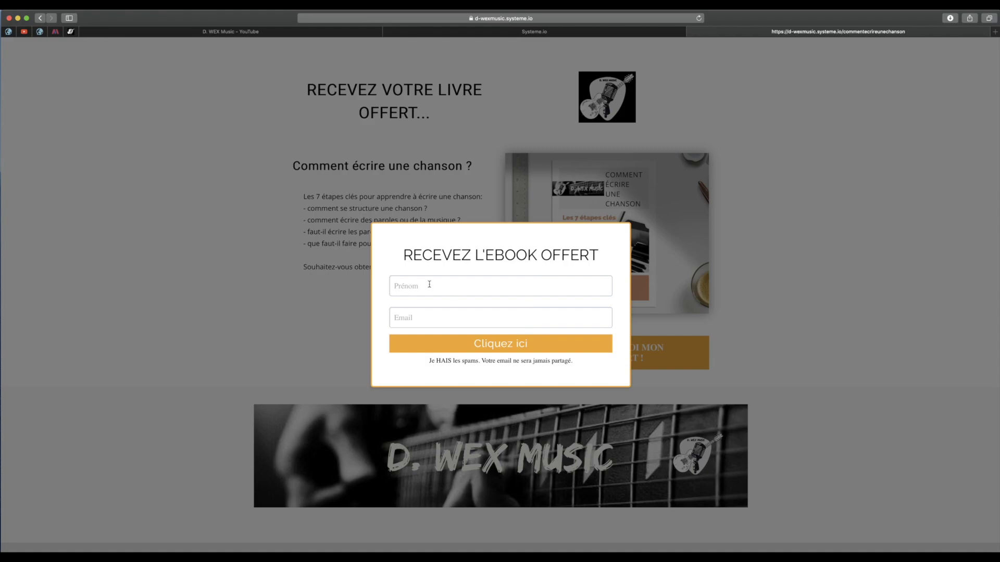
{"action": "left_click", "coordinate": [691, 33]}
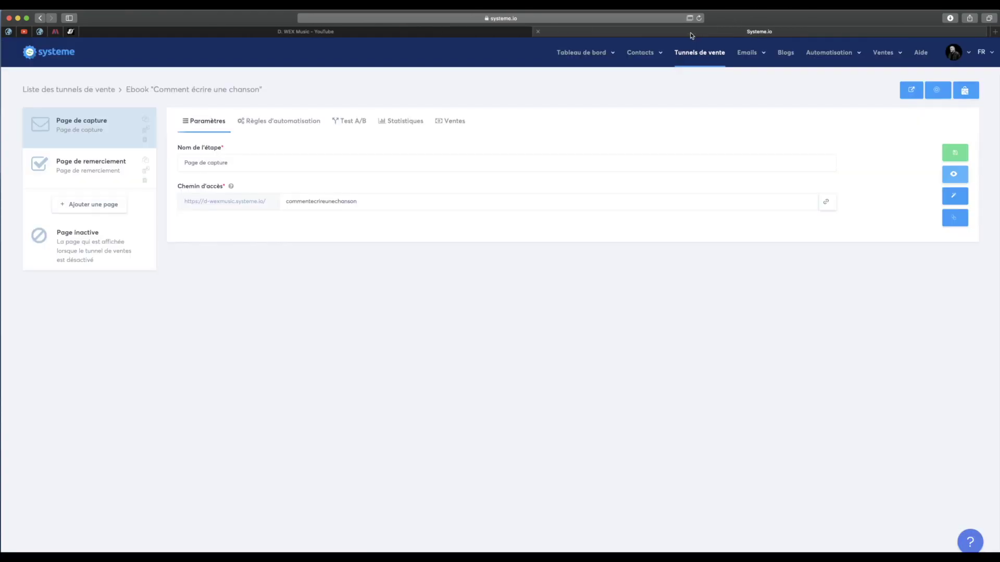
Preview the funnel's "Page de remerciement", test its YouTube subscription button, and close the preview.
{"action": "left_click", "coordinate": [107, 172]}
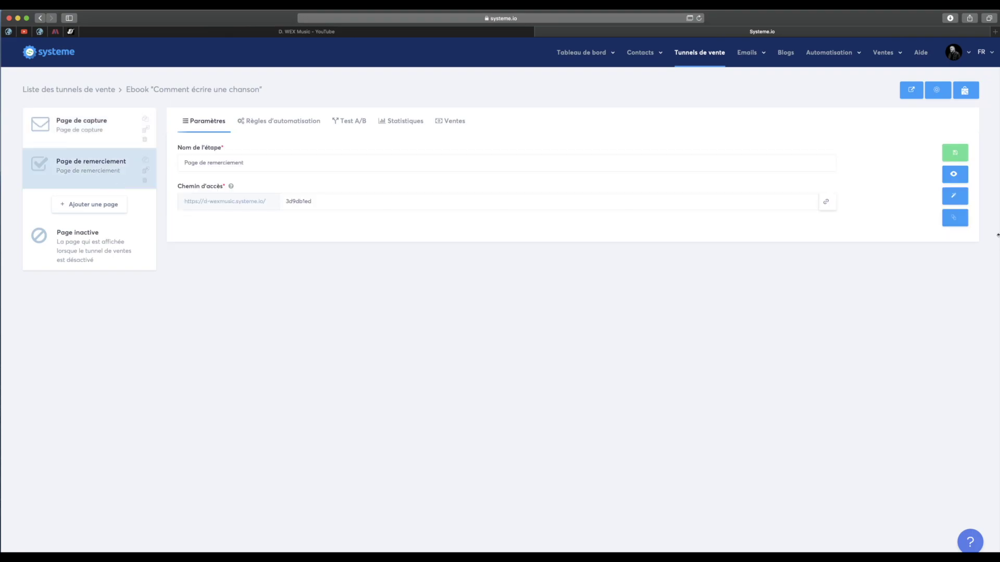
{"action": "left_click", "coordinate": [953, 174]}
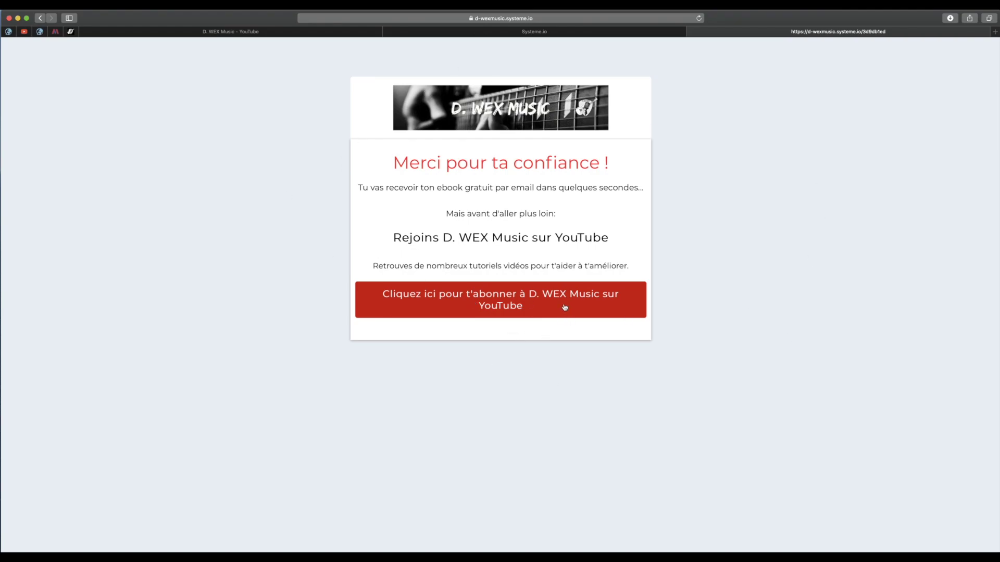
{"action": "left_click", "coordinate": [509, 303]}
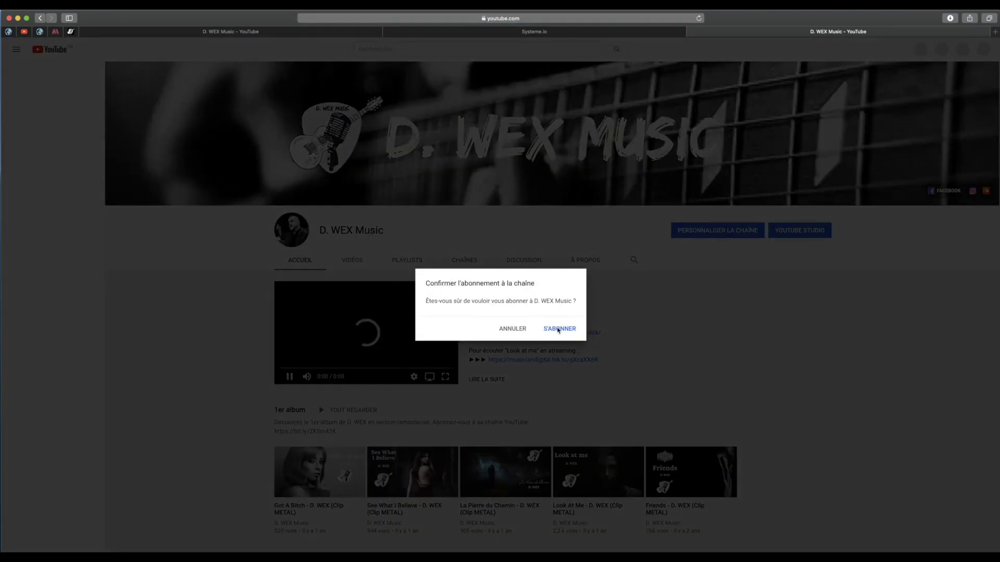
{"action": "left_click", "coordinate": [691, 32]}
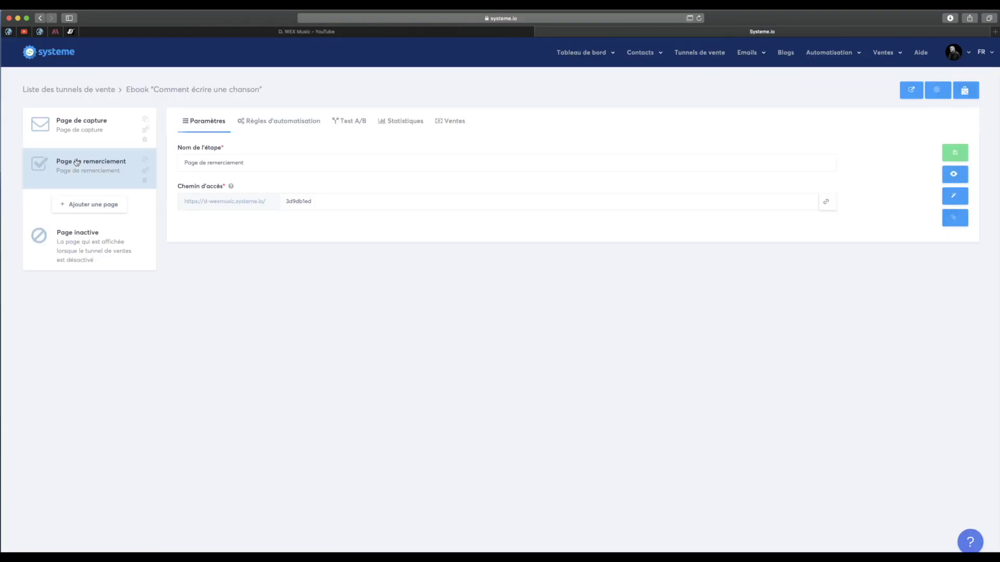
Review the "Page de capture" automation rules, including the content and attachment of the "Ebook : comment écrire une chanson?" email, without editing them.
{"action": "left_click", "coordinate": [89, 129]}
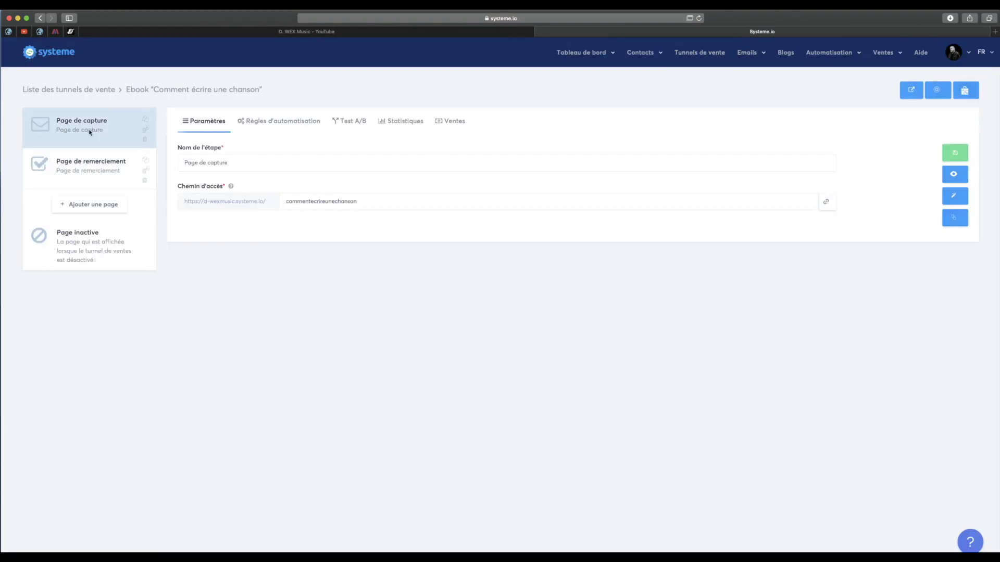
{"action": "left_click", "coordinate": [300, 125]}
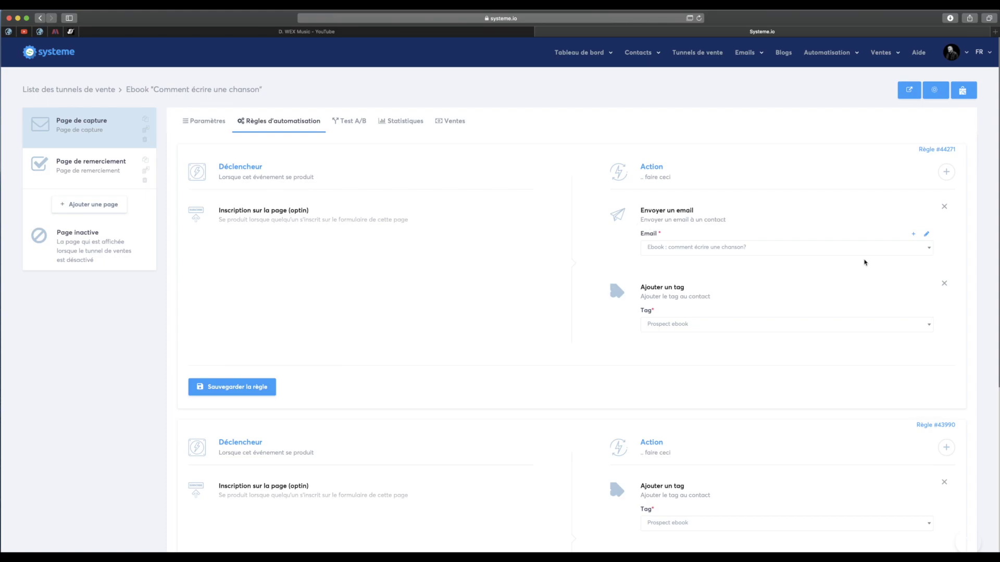
{"action": "left_click", "coordinate": [927, 237]}
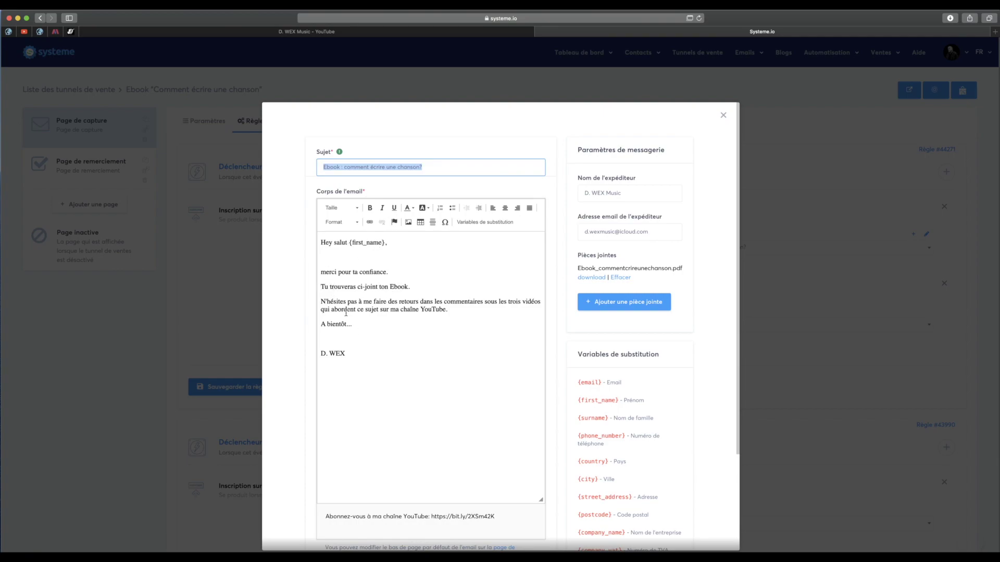
{"action": "scroll", "coordinate": [333, 306], "scroll_direction": "down", "scroll_amount": 2}
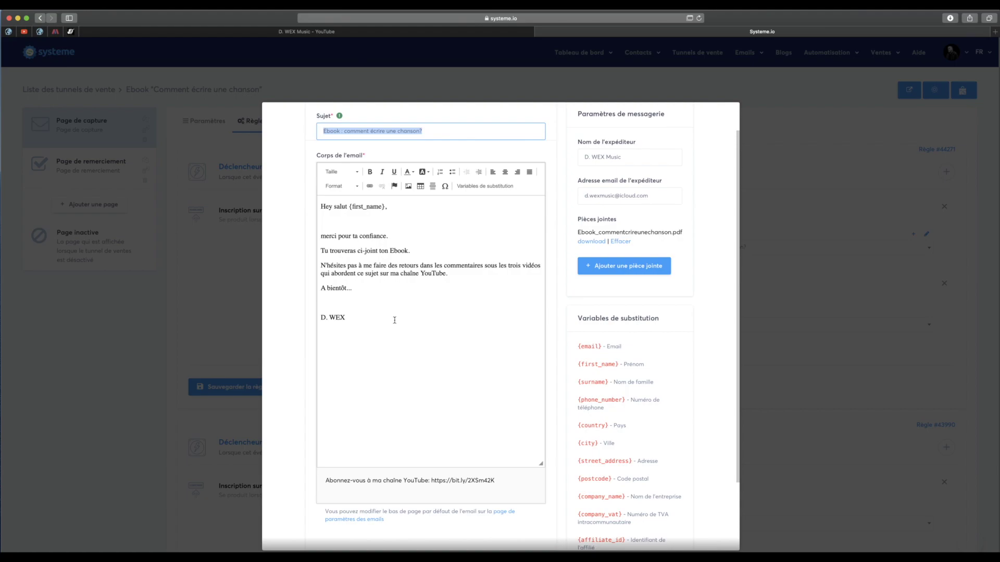
{"action": "scroll", "coordinate": [413, 309], "scroll_direction": "up", "scroll_amount": 2}
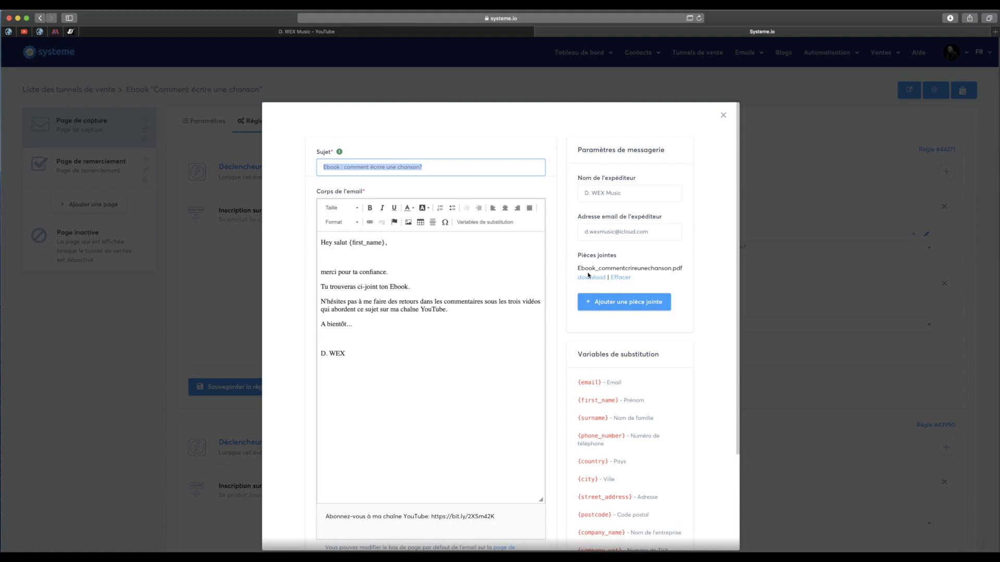
{"action": "left_click", "coordinate": [724, 116]}
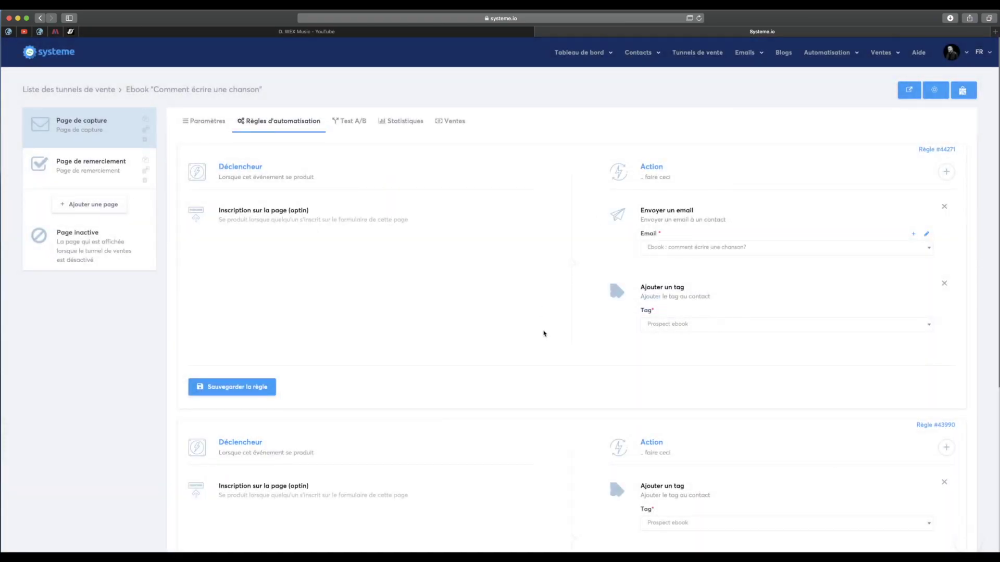
{"action": "scroll", "coordinate": [697, 186], "scroll_direction": "down", "scroll_amount": 1}
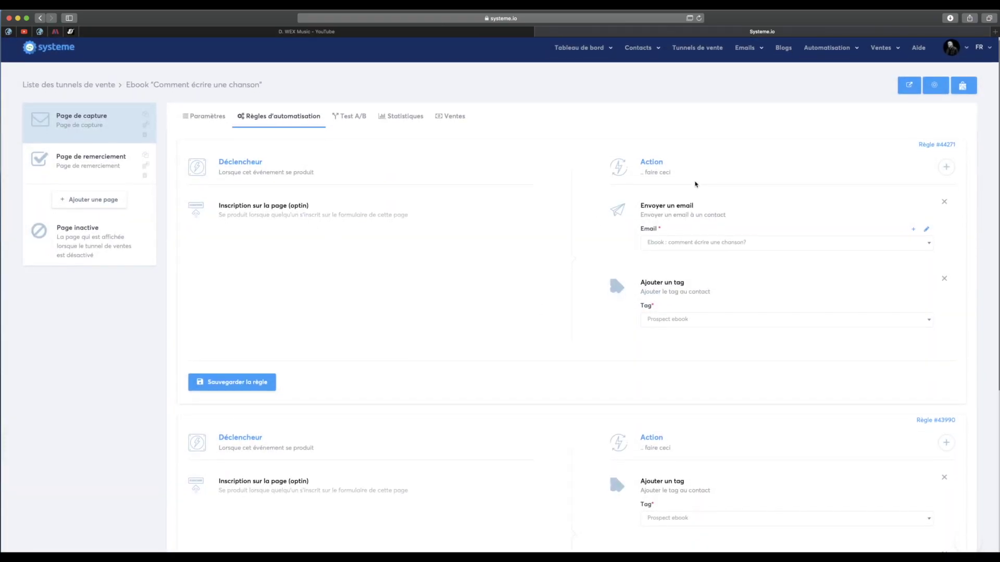
{"action": "scroll", "coordinate": [695, 184], "scroll_direction": "down", "scroll_amount": 1}
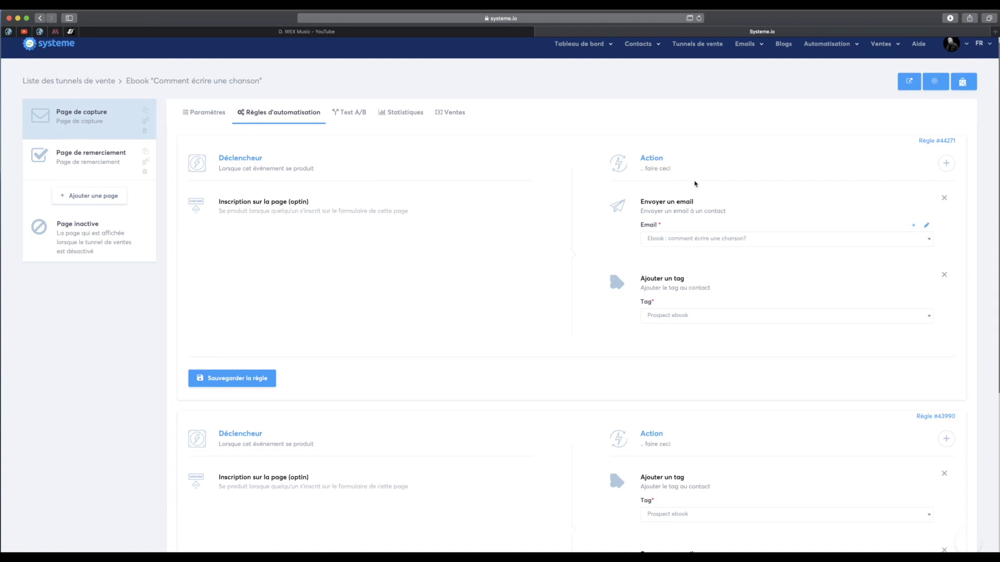
{"action": "scroll", "coordinate": [844, 76], "scroll_direction": "up", "scroll_amount": 2}
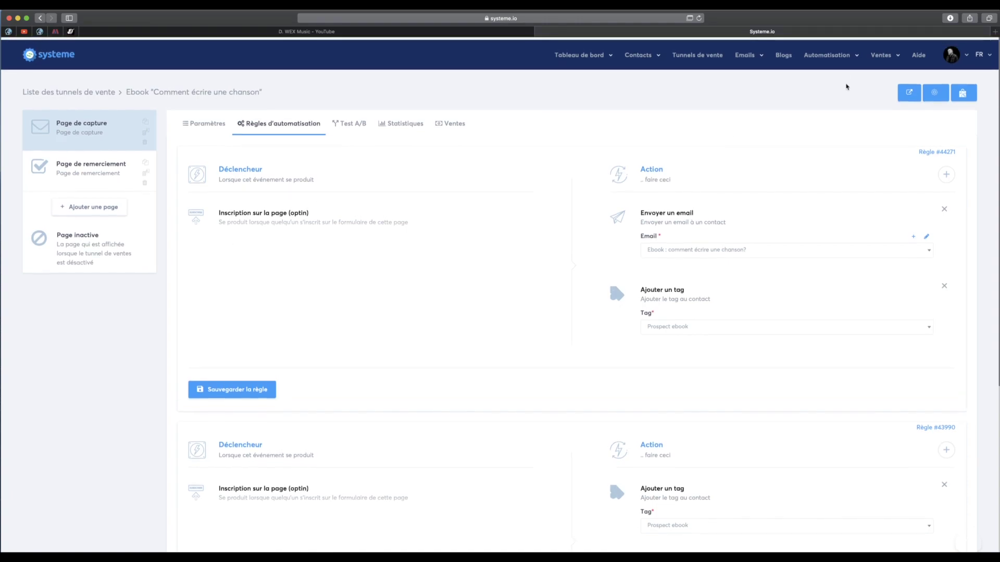
Open the help section's official training page and look through its video parts on contacts, sales funnels and emails.
{"action": "left_click", "coordinate": [916, 54]}
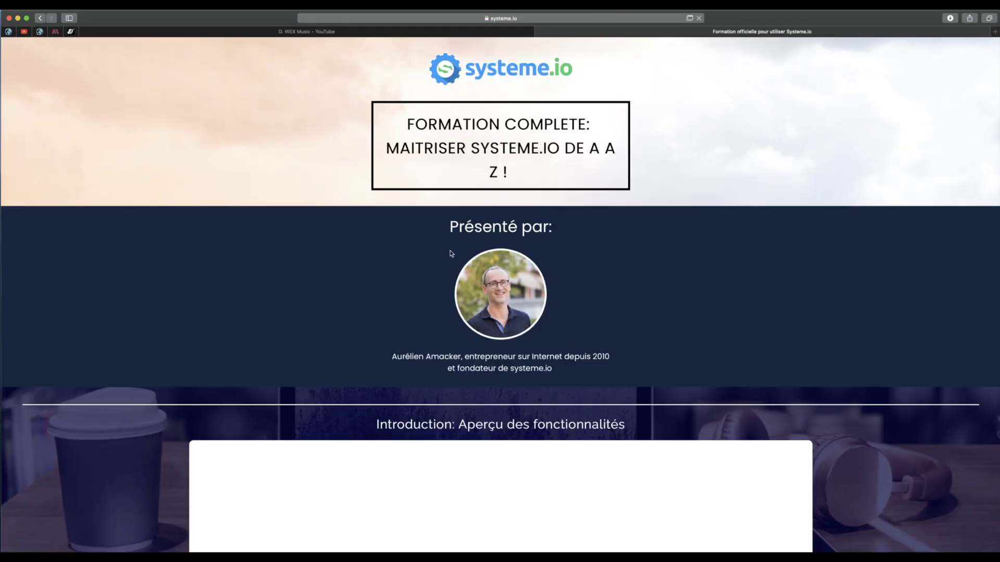
{"action": "scroll", "coordinate": [448, 272], "scroll_direction": "down", "scroll_amount": 4}
{"action": "scroll", "coordinate": [448, 271], "scroll_direction": "down", "scroll_amount": 11}
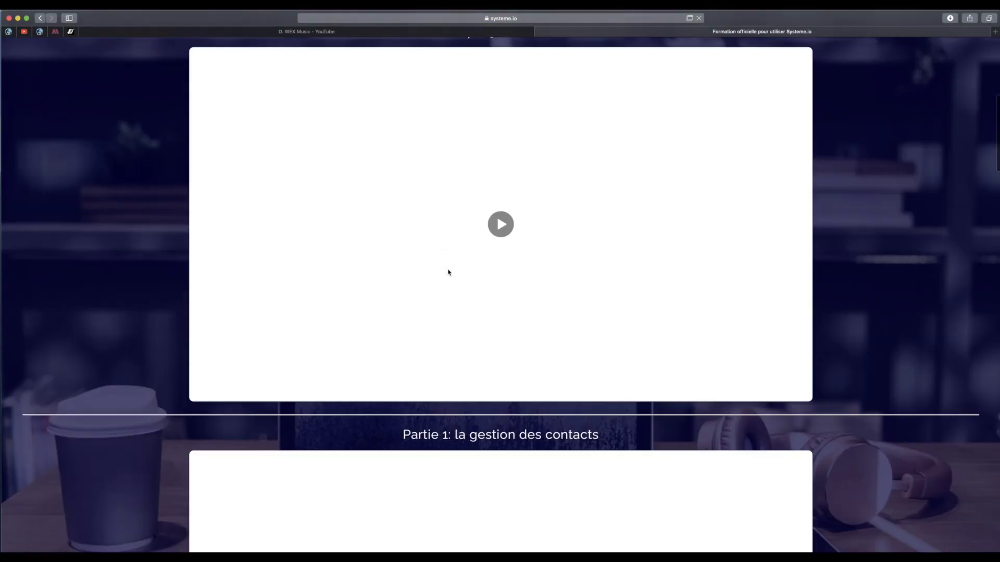
{"action": "scroll", "coordinate": [448, 271], "scroll_direction": "down", "scroll_amount": 5}
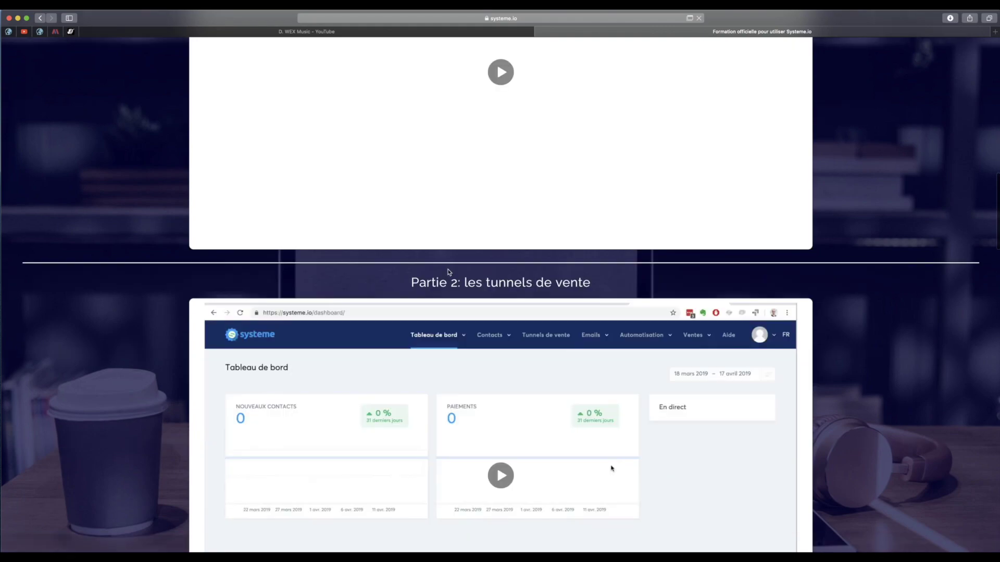
{"action": "scroll", "coordinate": [451, 209], "scroll_direction": "down", "scroll_amount": 1}
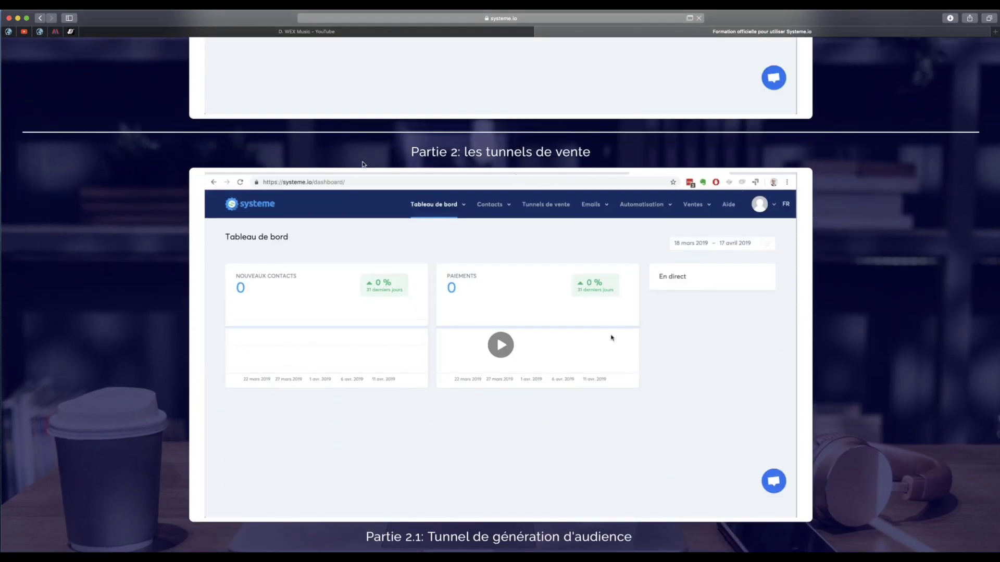
{"action": "scroll", "coordinate": [625, 333], "scroll_direction": "down", "scroll_amount": 1}
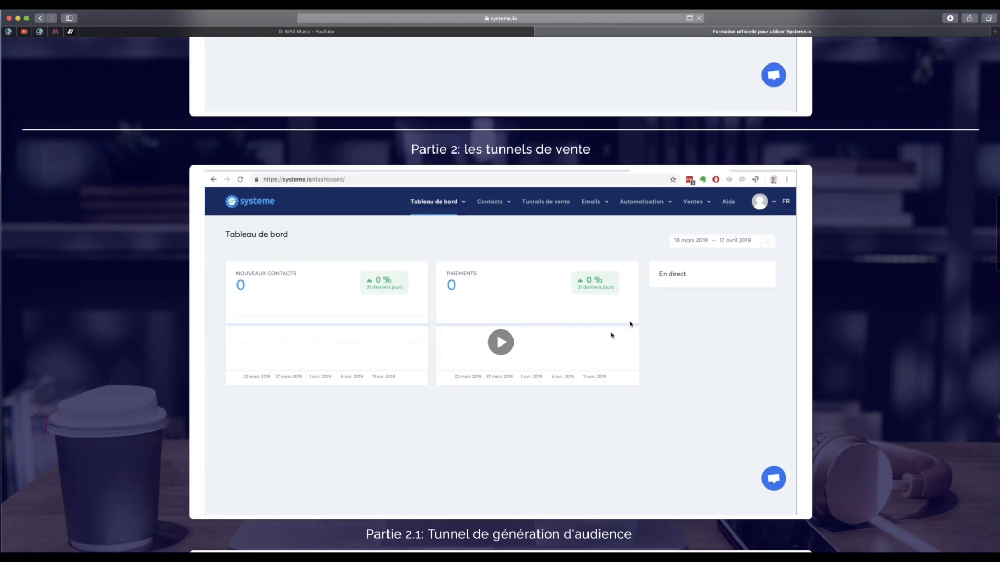
{"action": "scroll", "coordinate": [630, 324], "scroll_direction": "down", "scroll_amount": 5}
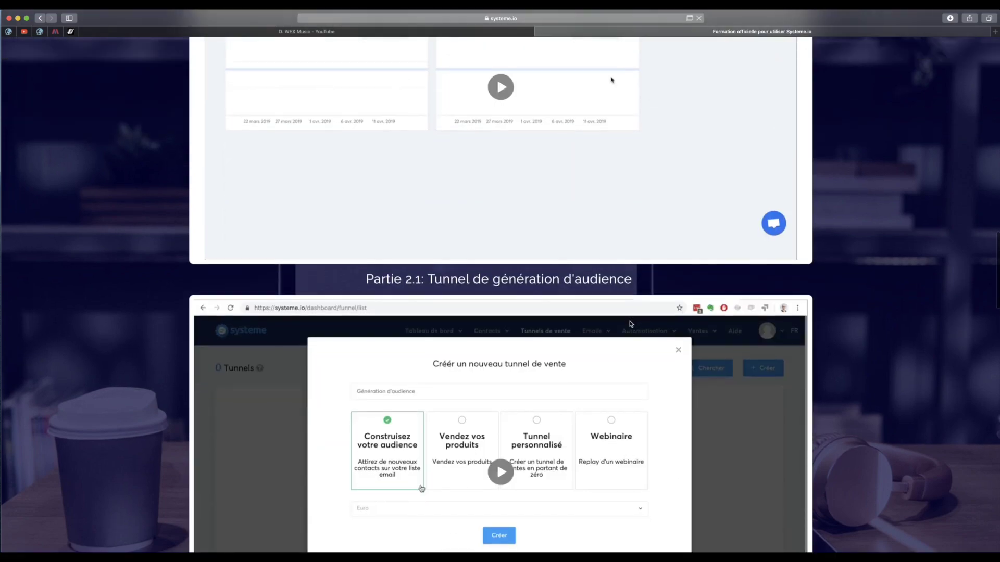
{"action": "scroll", "coordinate": [630, 324], "scroll_direction": "down", "scroll_amount": 1}
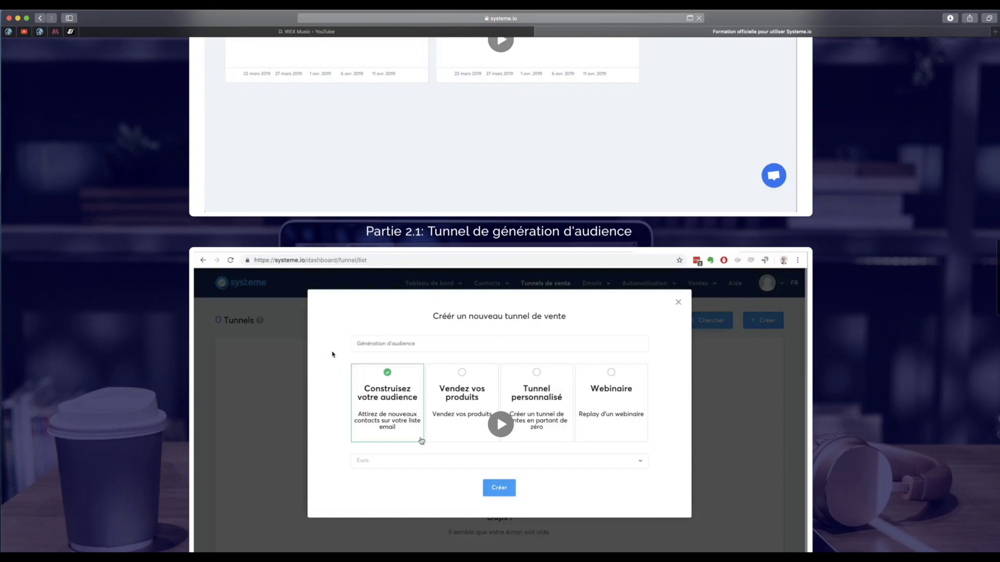
{"action": "scroll", "coordinate": [585, 461], "scroll_direction": "down", "scroll_amount": 3}
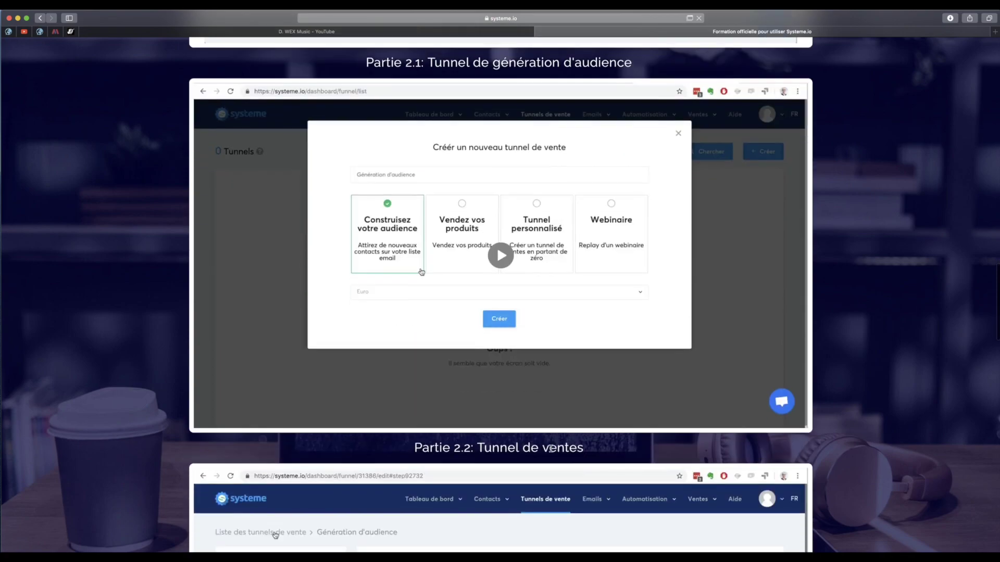
{"action": "scroll", "coordinate": [551, 449], "scroll_direction": "down", "scroll_amount": 5}
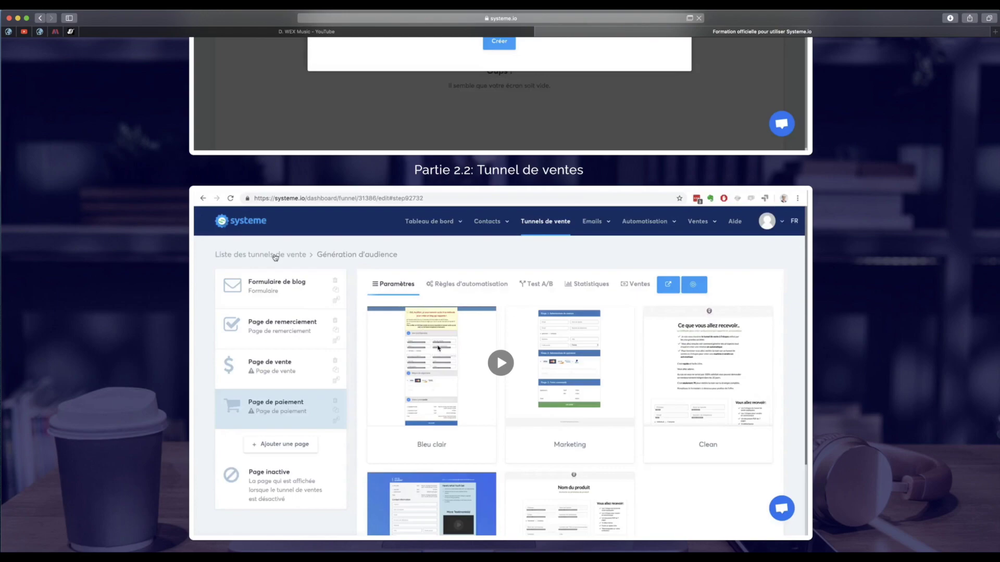
{"action": "scroll", "coordinate": [530, 358], "scroll_direction": "down", "scroll_amount": 5}
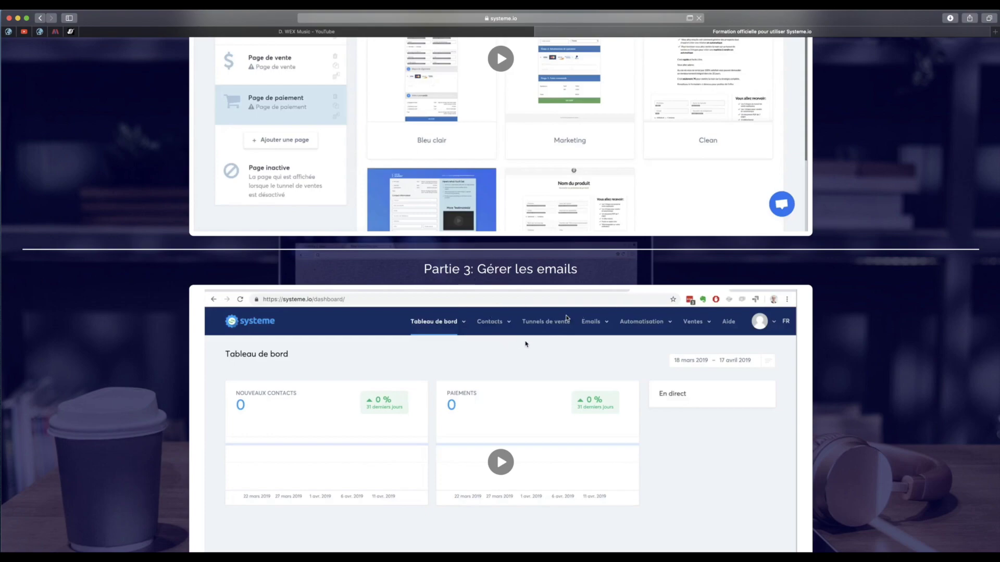
{"action": "scroll", "coordinate": [526, 344], "scroll_direction": "up", "scroll_amount": 12}
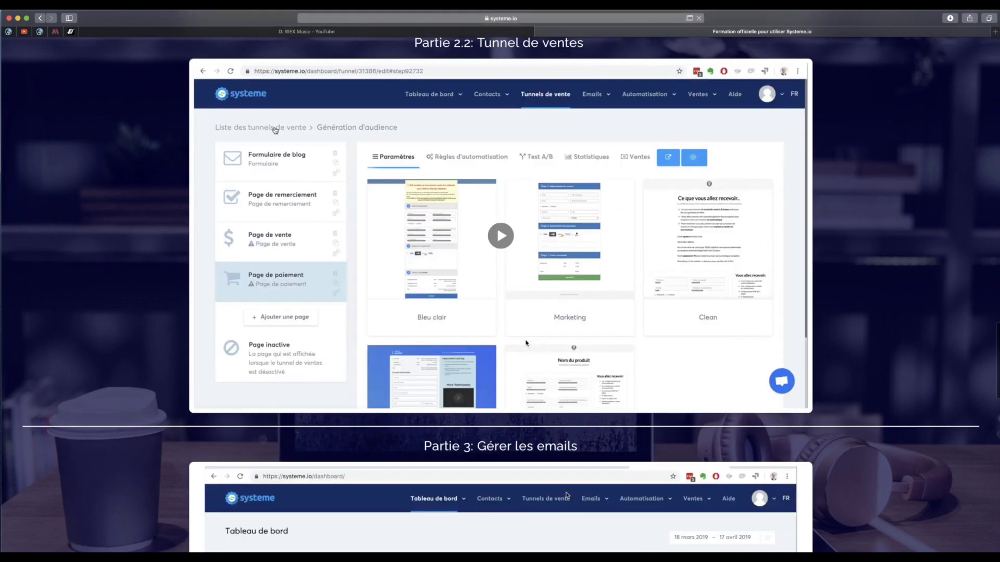
{"action": "scroll", "coordinate": [527, 277], "scroll_direction": "up", "scroll_amount": 10}
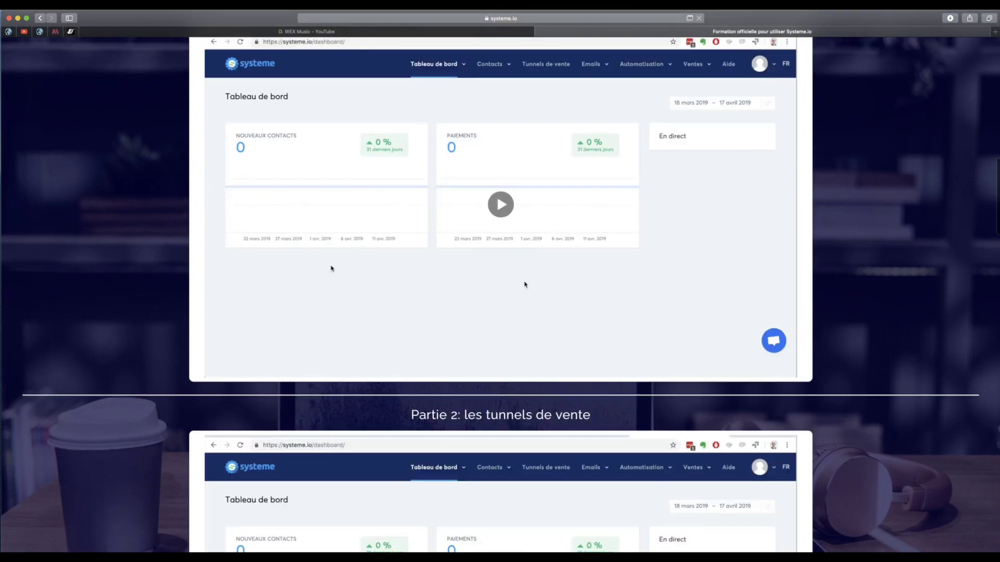
{"action": "scroll", "coordinate": [524, 286], "scroll_direction": "up", "scroll_amount": 5}
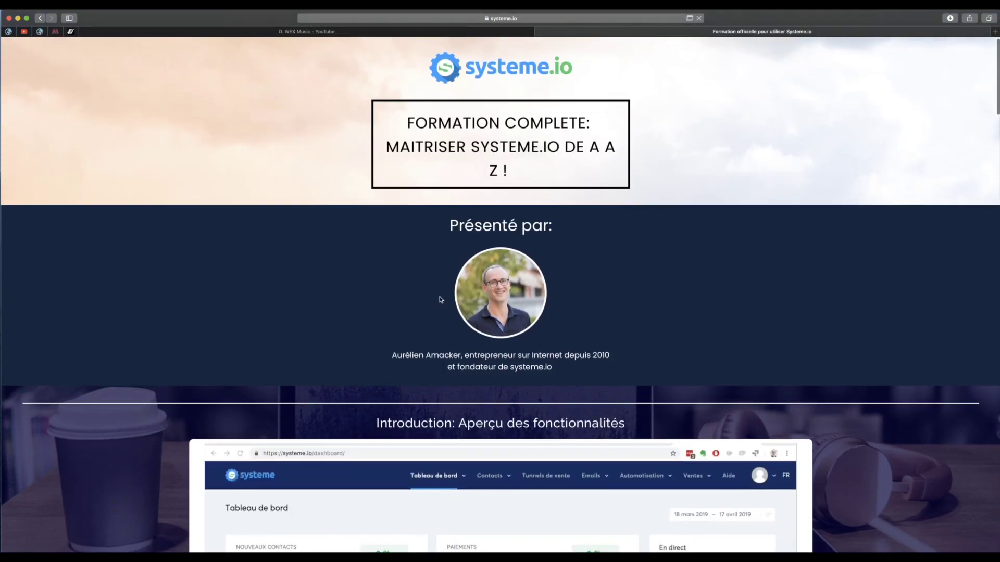
{"action": "scroll", "coordinate": [440, 299], "scroll_direction": "up", "scroll_amount": 2}
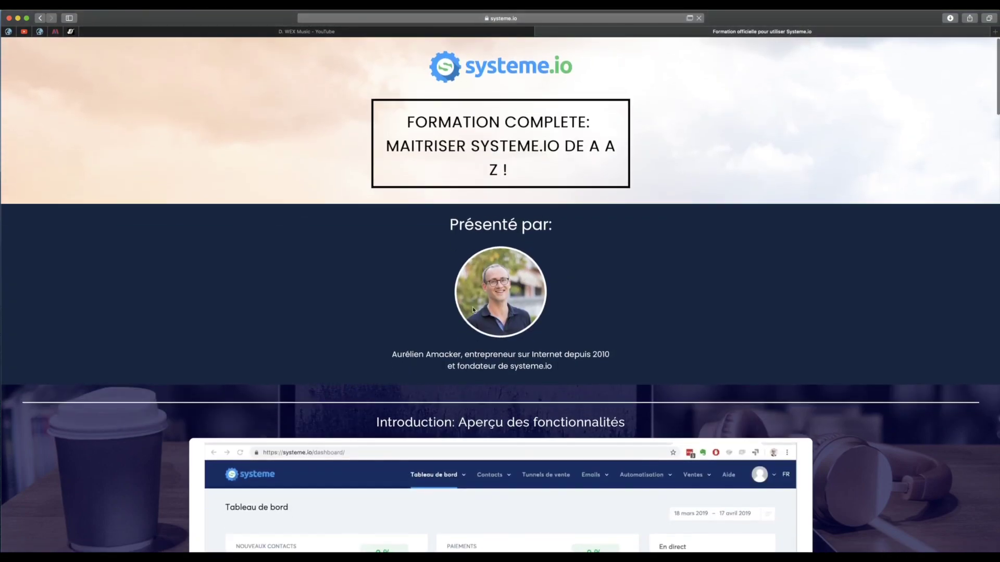